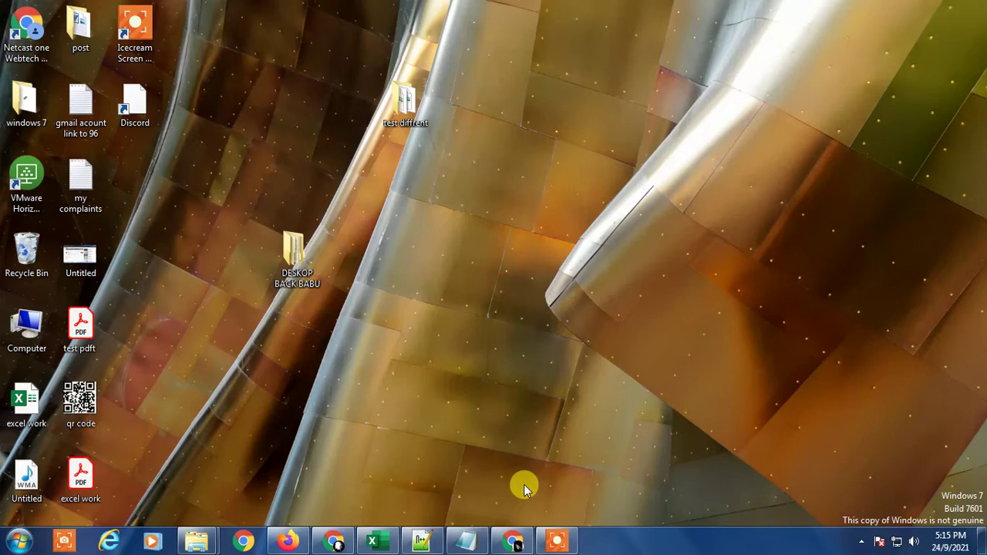
Step: Switch to the Book1 workbook in Excel, showing the employee table on Sheet5
click(371, 541)
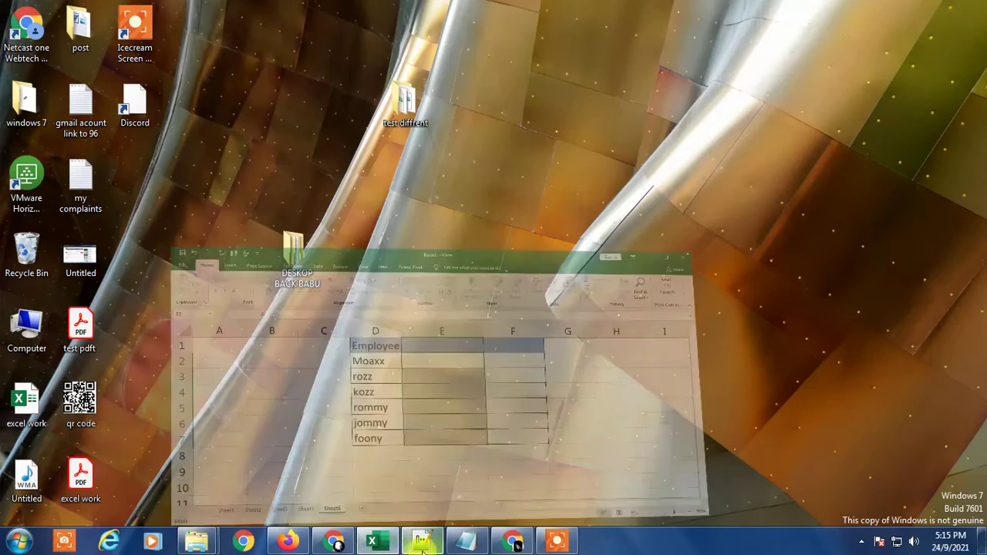
click(717, 396)
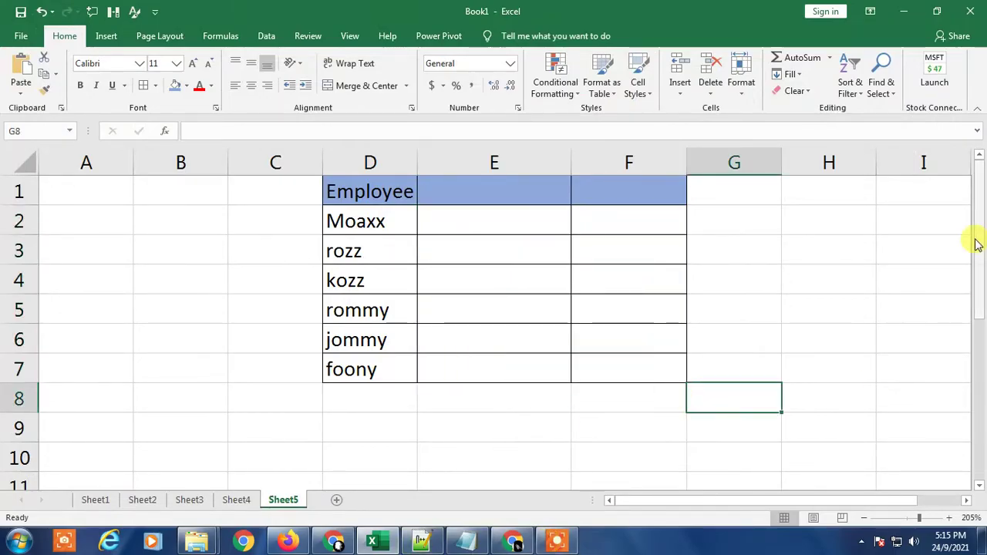
click(908, 223)
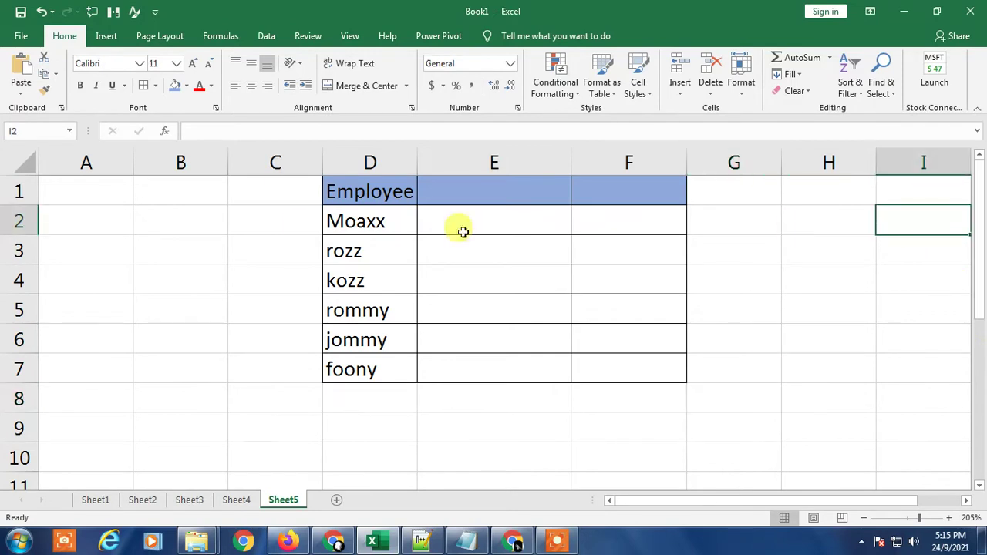
drag(335, 189, 664, 339)
click(630, 270)
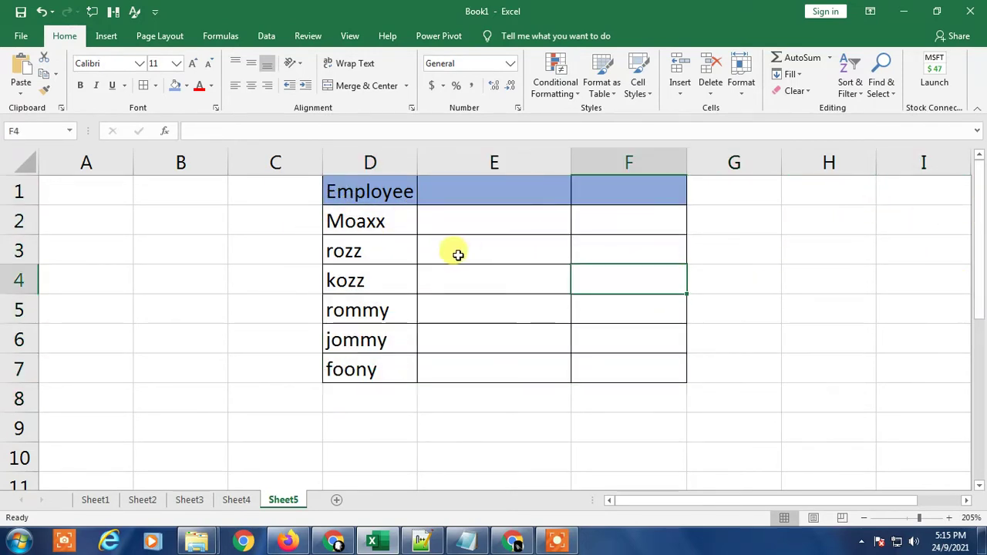
click(471, 216)
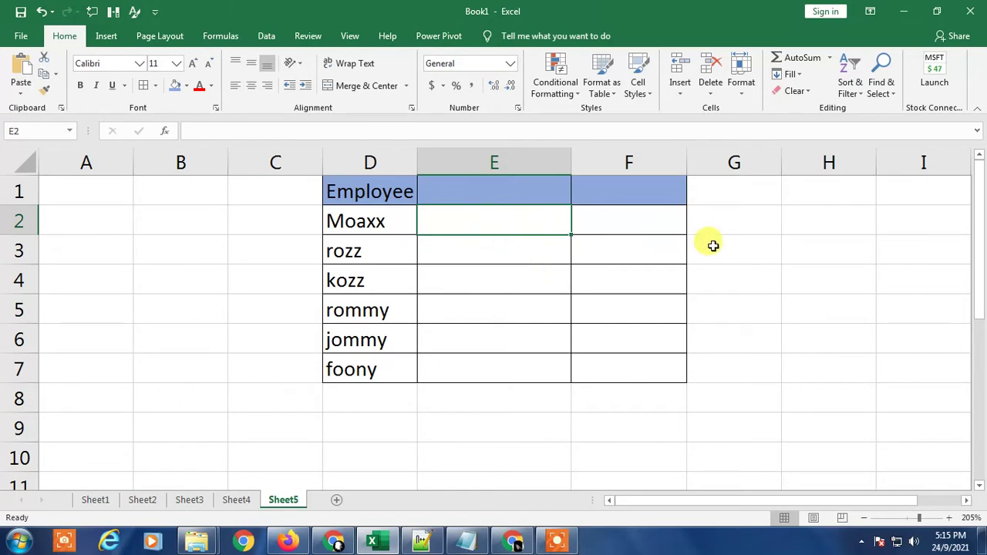
click(481, 255)
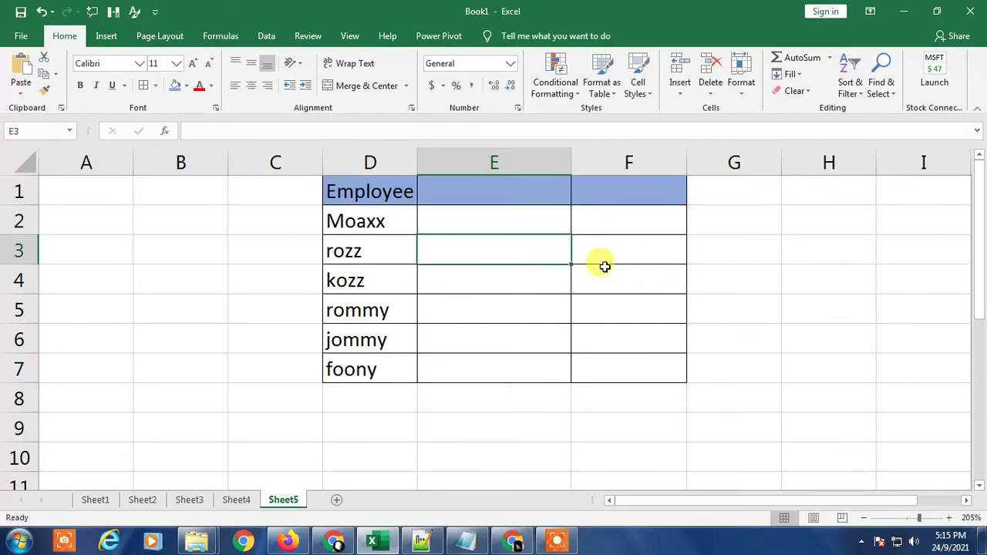
click(468, 223)
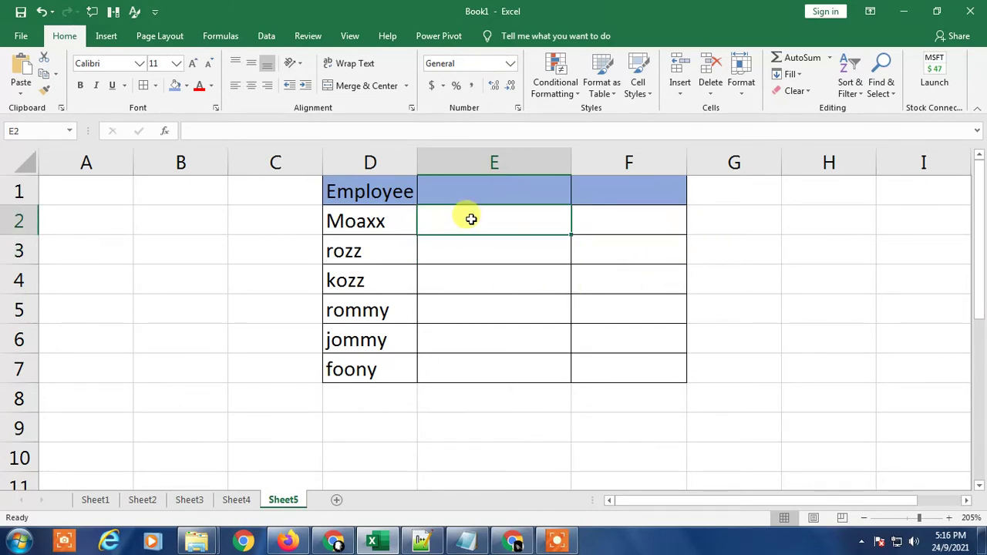
click(673, 226)
click(468, 263)
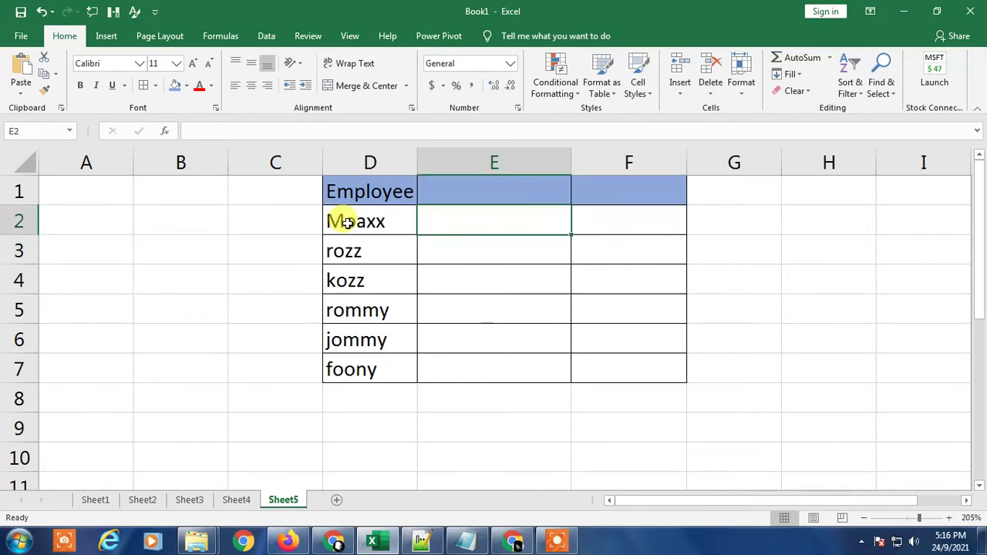
drag(353, 201, 670, 385)
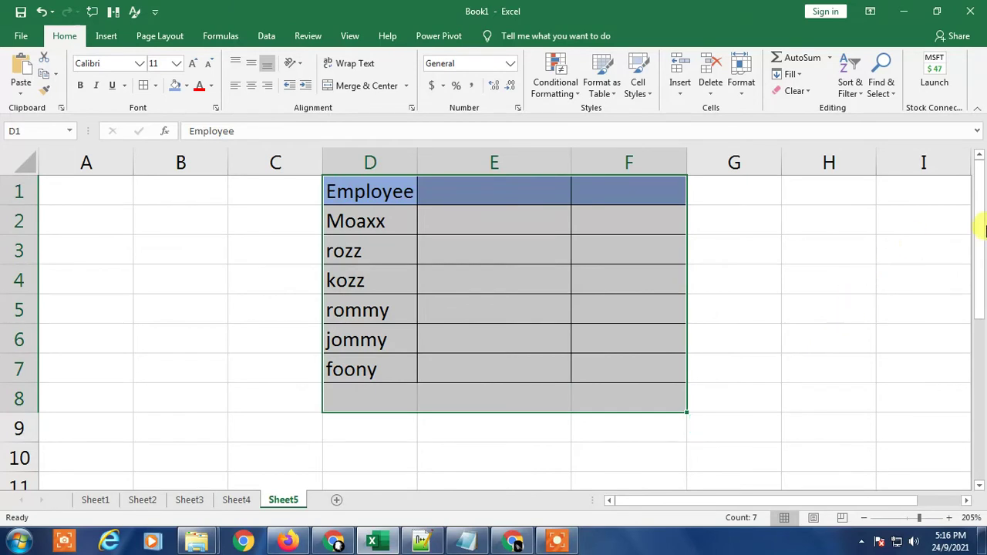
click(654, 278)
click(349, 221)
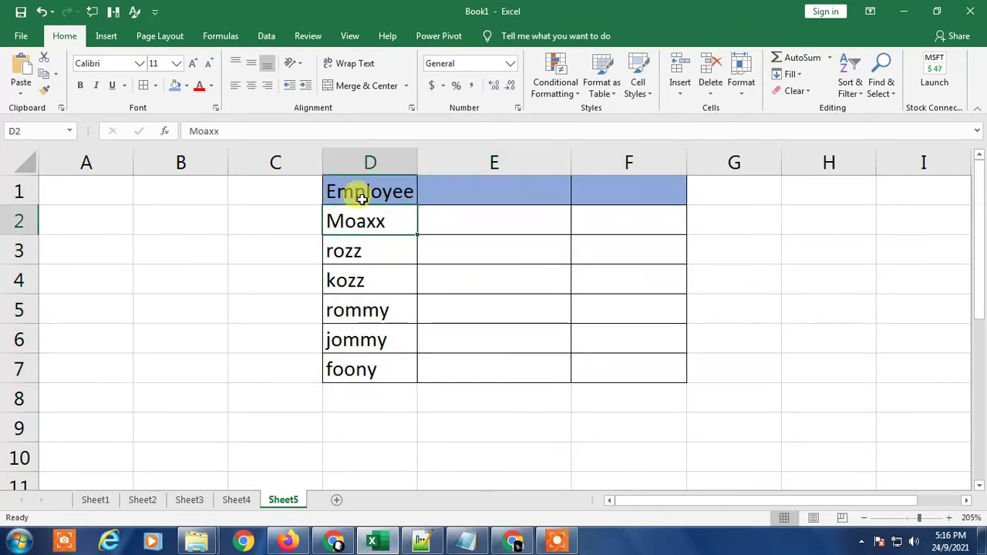
click(468, 218)
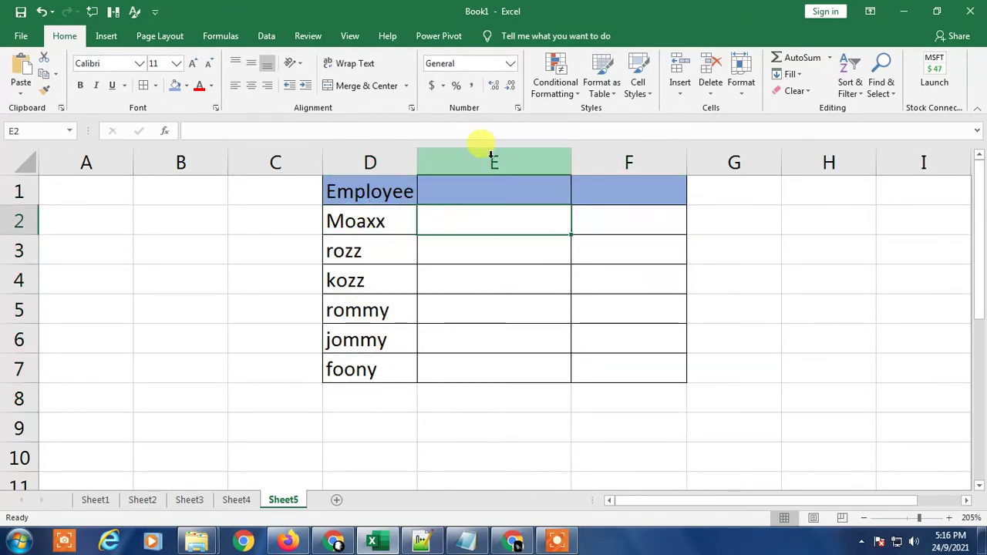
click(468, 250)
click(477, 283)
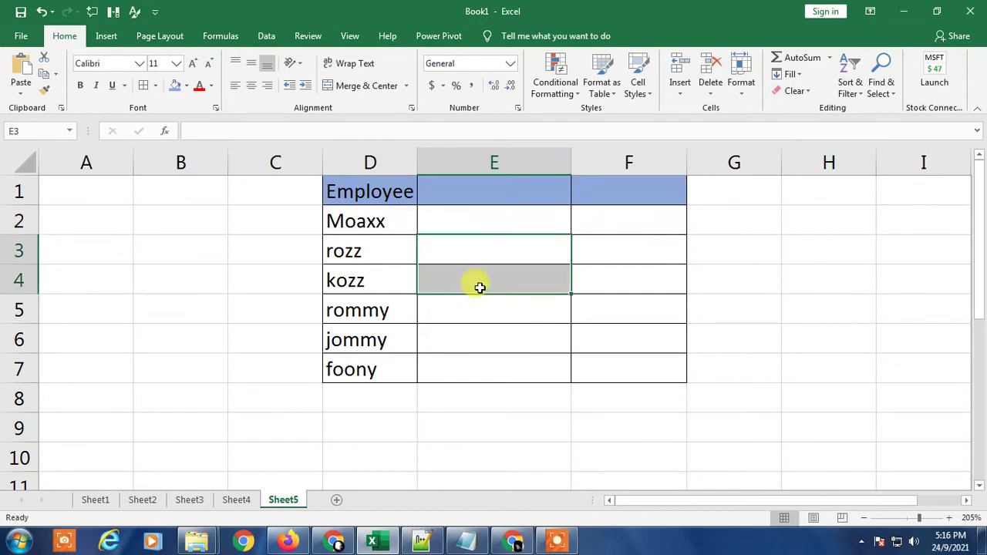
click(472, 311)
click(471, 352)
click(469, 374)
click(469, 398)
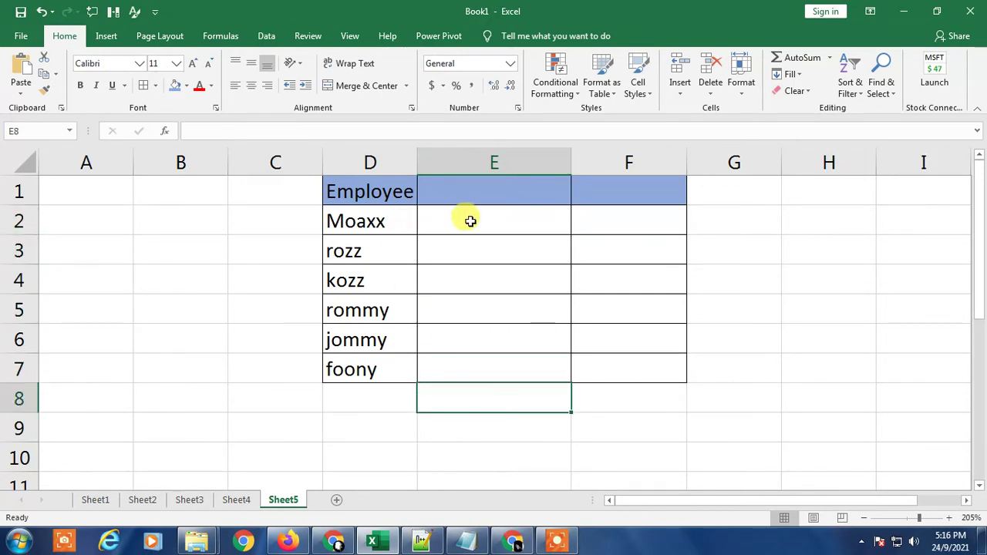
Step: Enable the Developer tab in the ribbon customization options
click(488, 222)
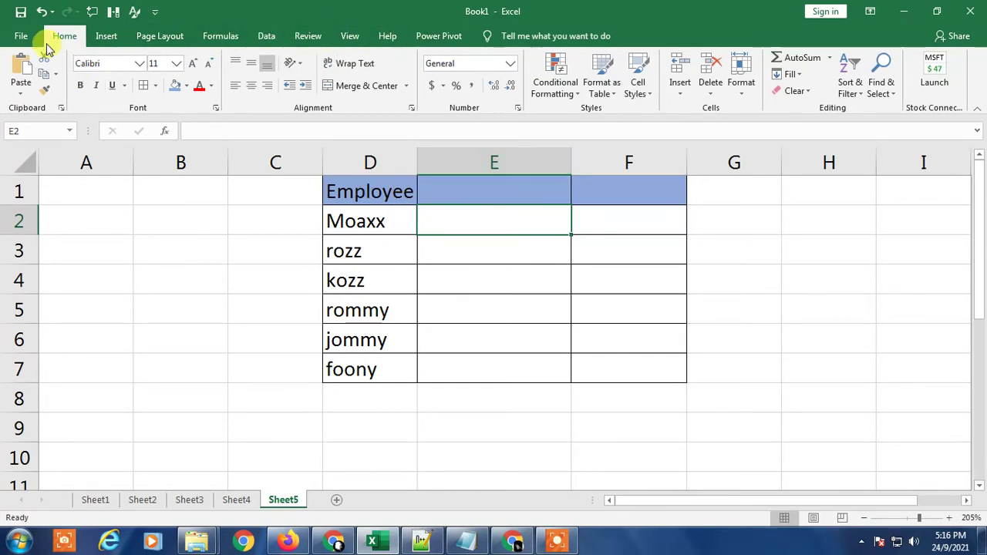
right_click(378, 106)
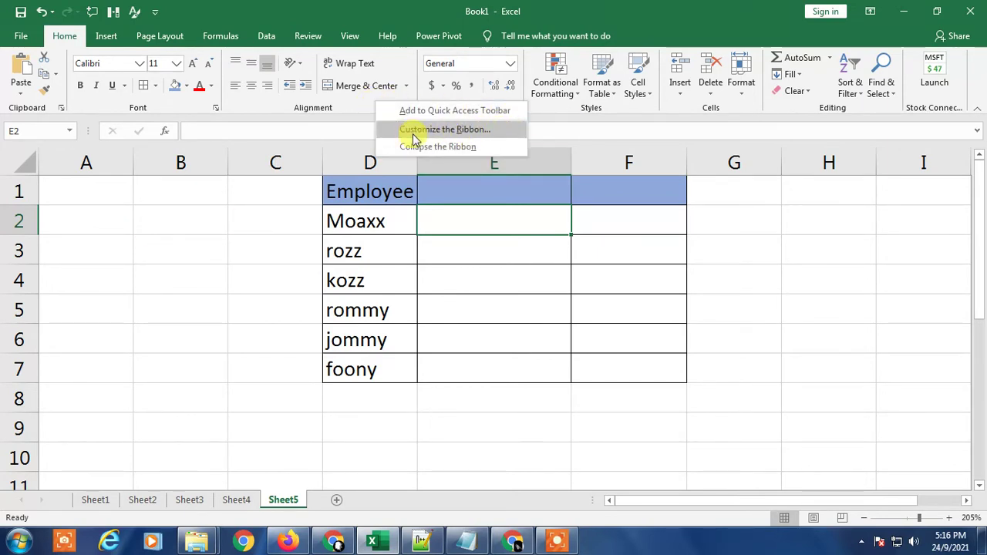
click(477, 132)
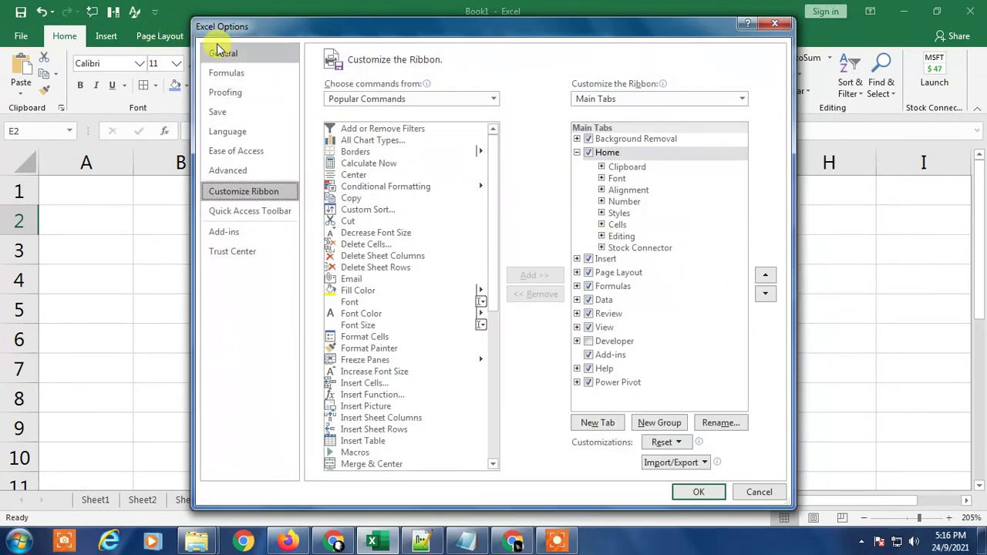
drag(638, 35, 627, 28)
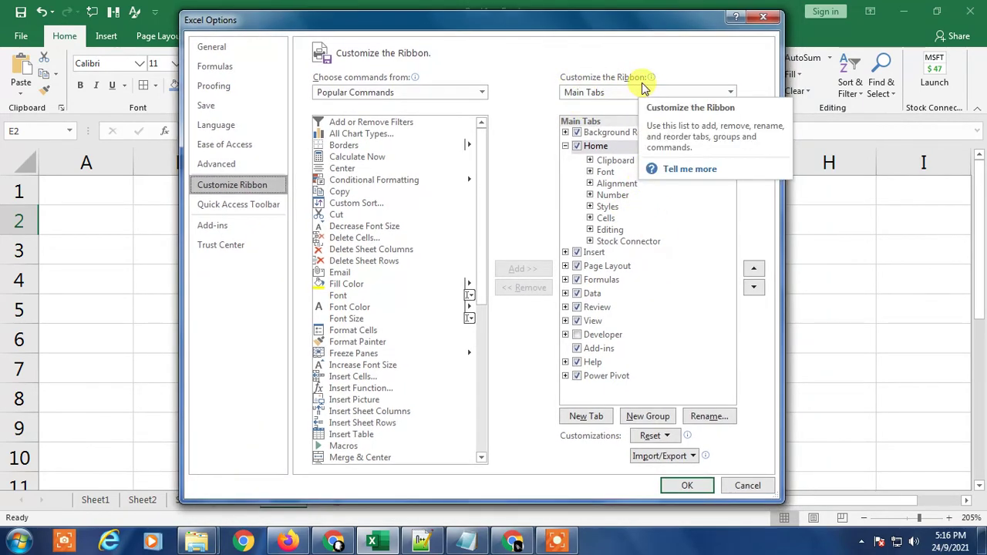
click(579, 338)
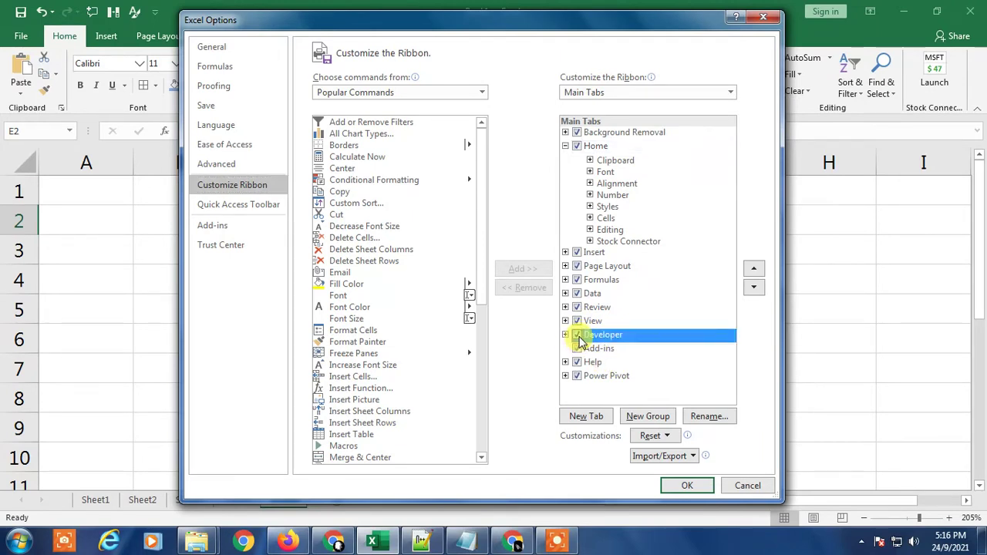
click(691, 487)
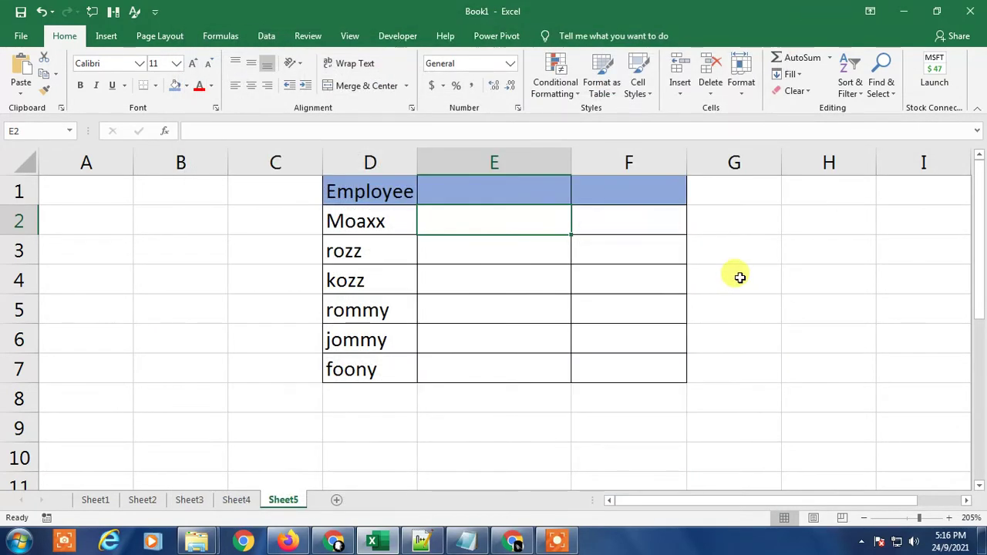
Step: Insert a check box form control in cell E2, beside the first employee
click(391, 37)
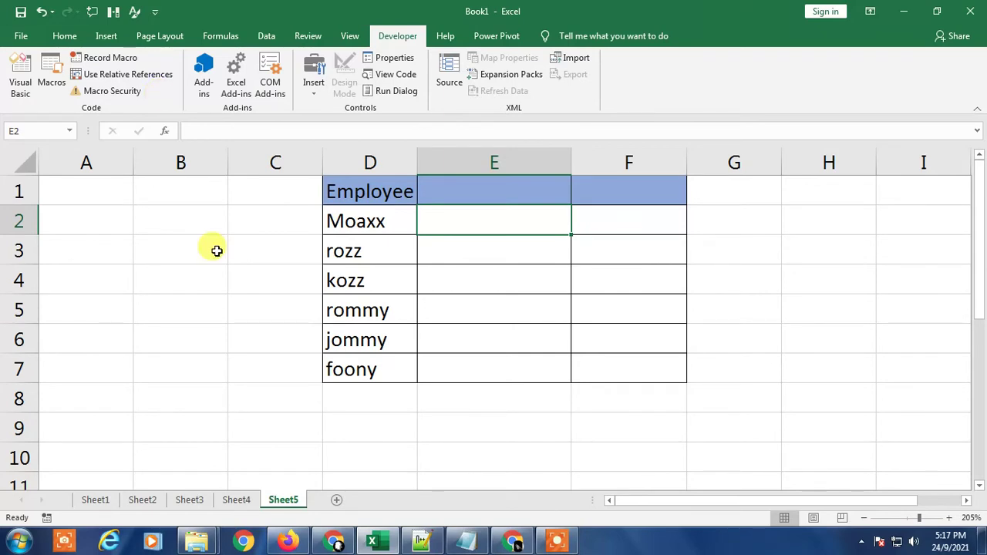
click(315, 91)
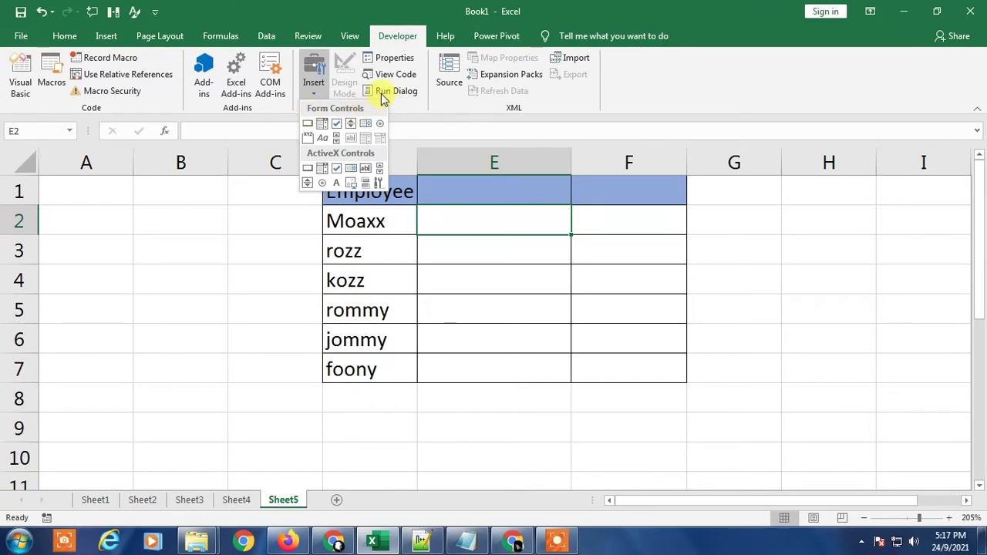
click(339, 130)
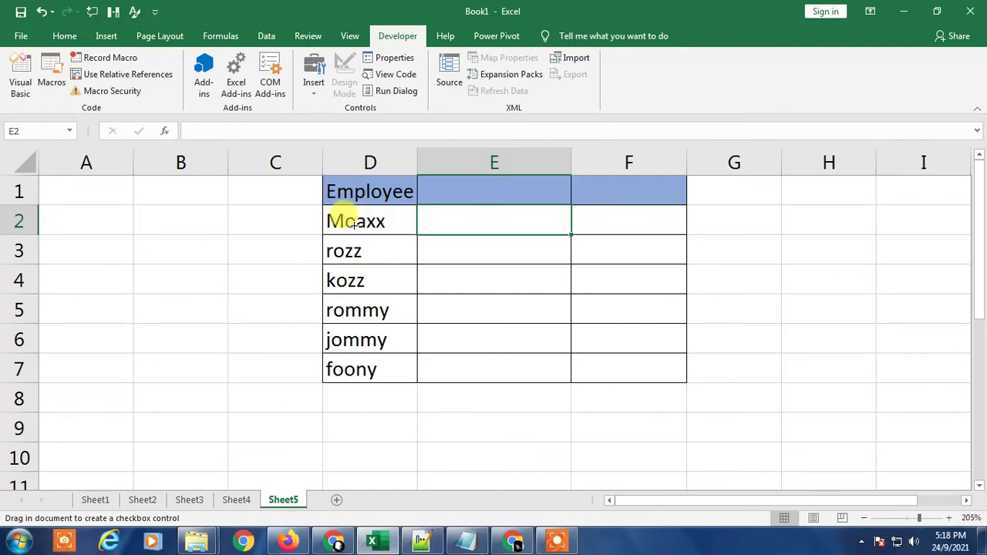
click(457, 213)
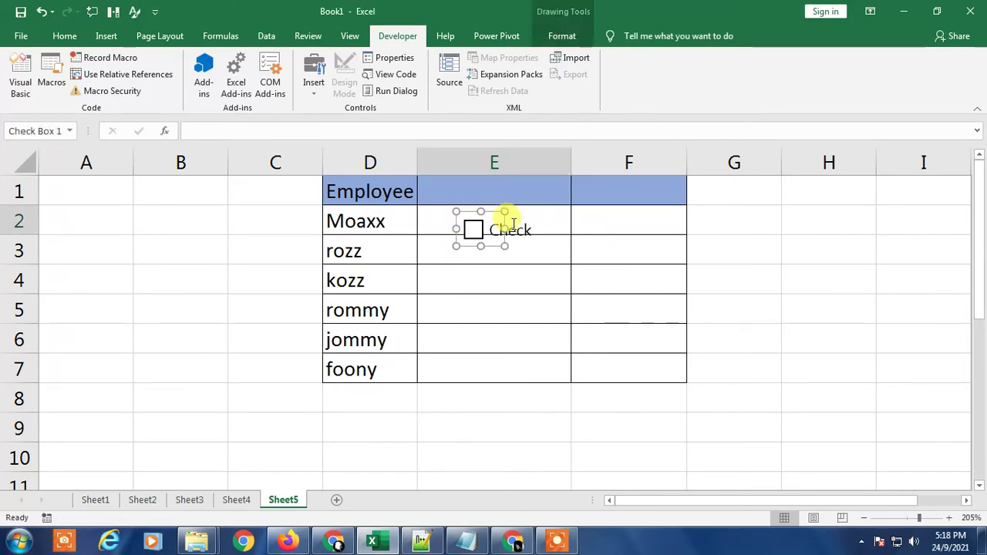
Step: Widen the check box in E2 and delete its caption text
drag(507, 229, 595, 224)
click(522, 232)
key(BackSpace)
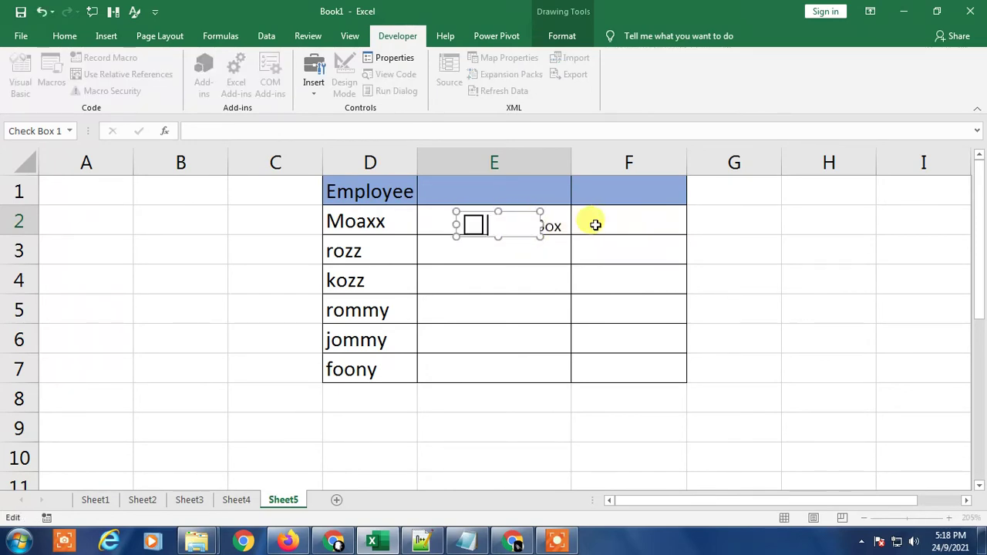
click(610, 245)
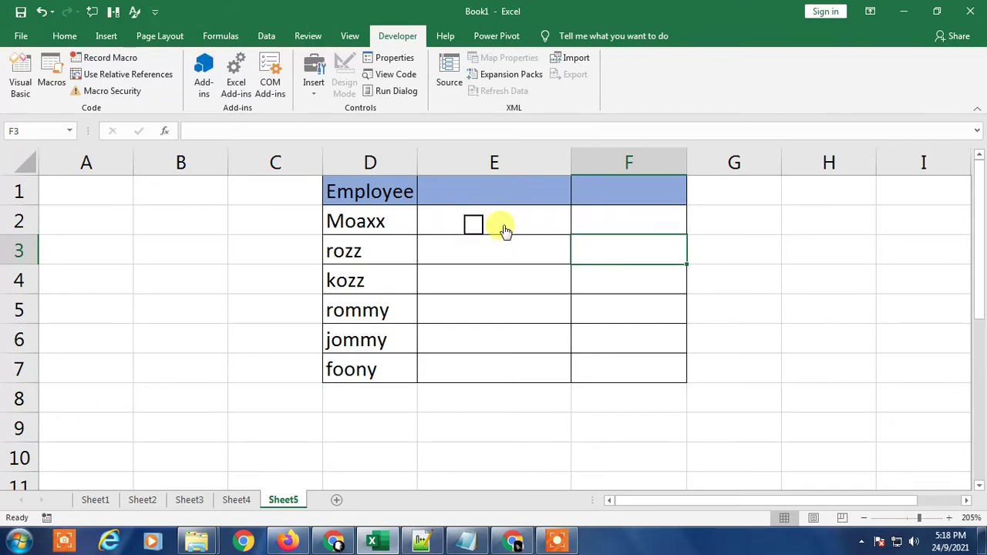
Step: Test the check box in E2 by ticking it and clearing it again
click(534, 272)
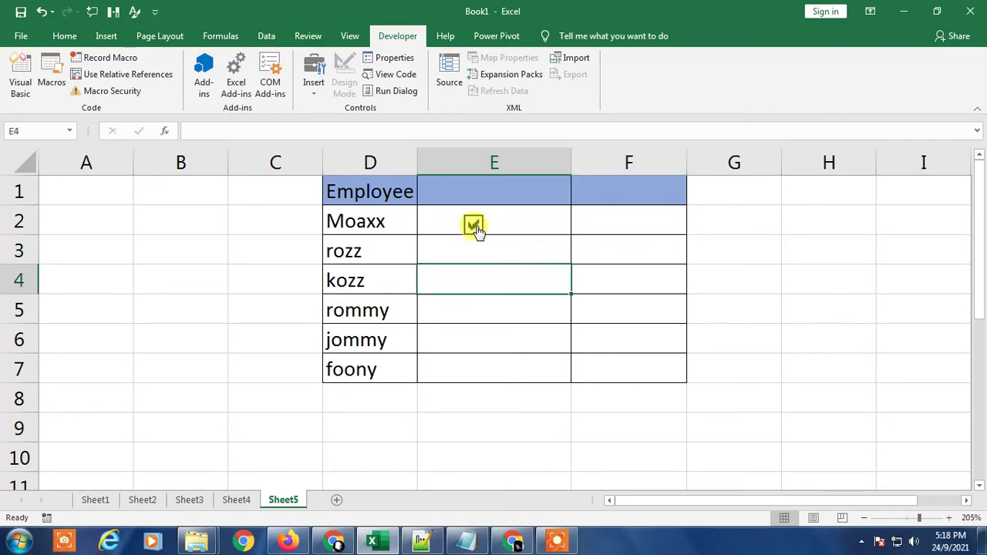
click(475, 226)
click(754, 248)
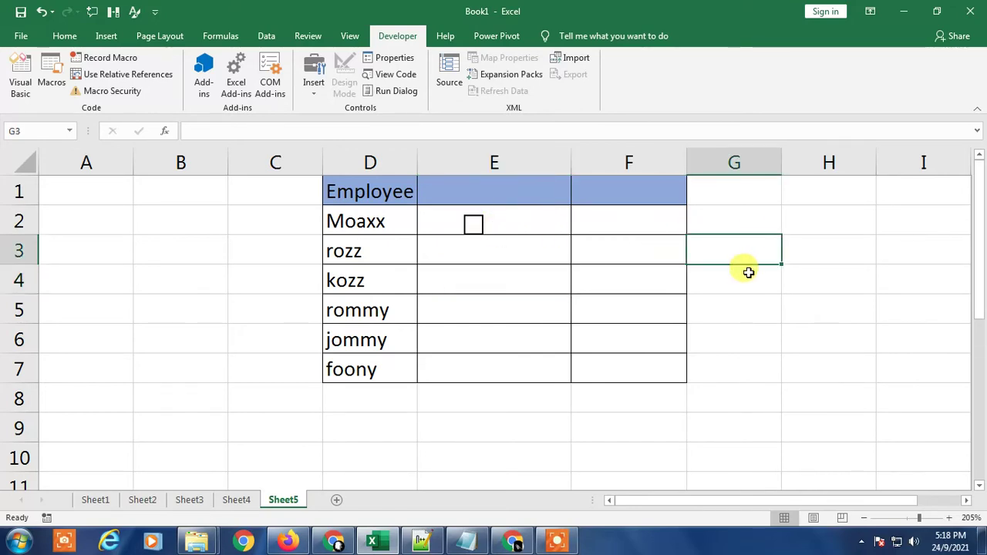
click(486, 227)
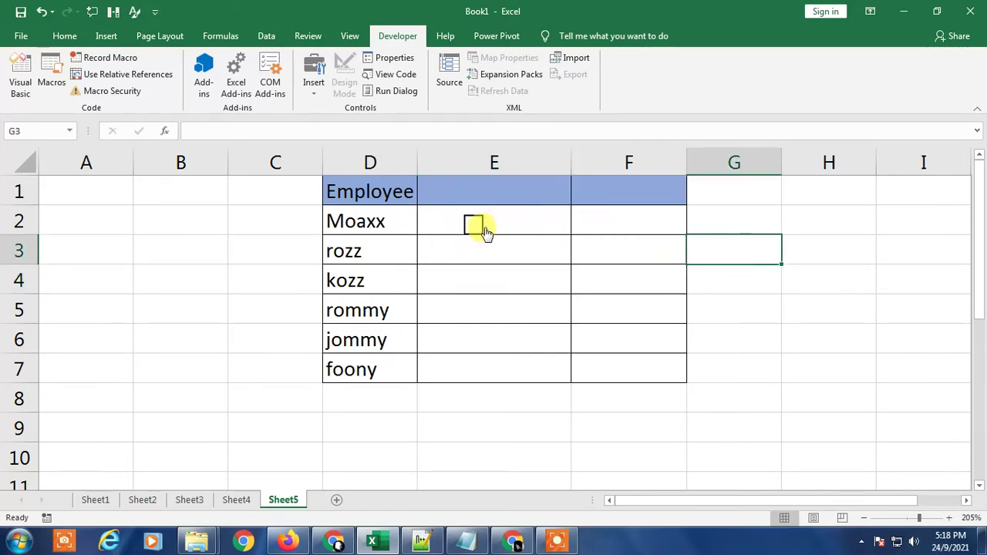
Step: Narrow the check box frame around its square and position it within cell E2
right_click(489, 228)
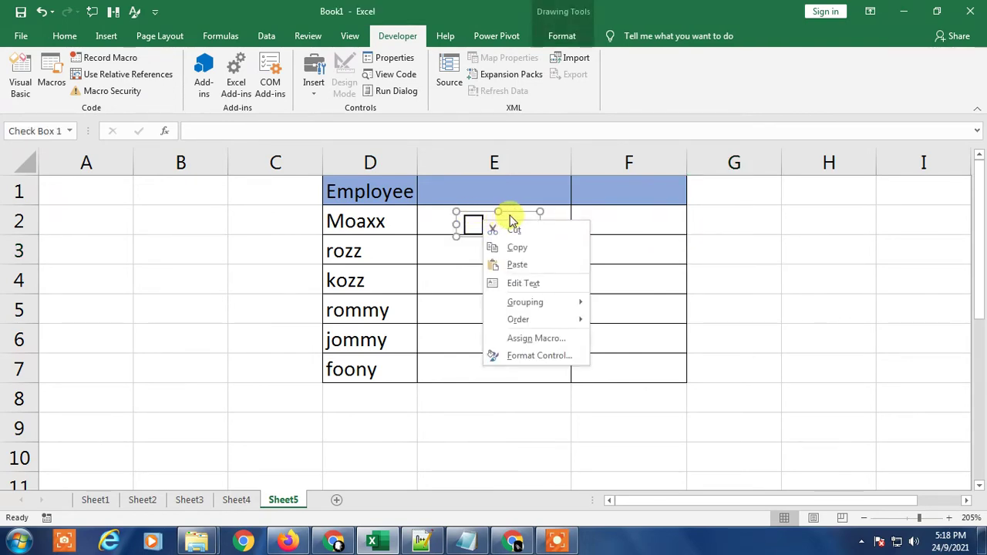
click(510, 216)
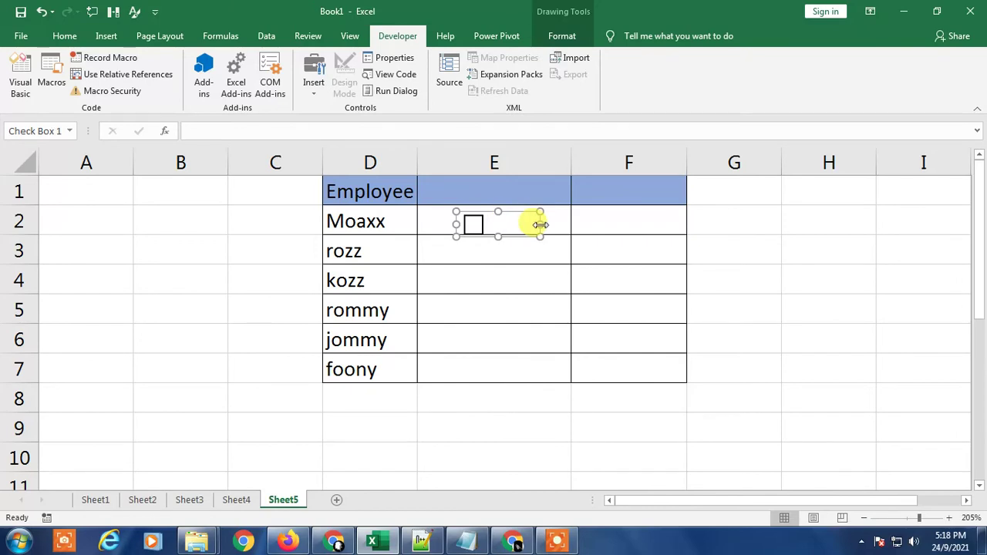
drag(540, 223, 495, 221)
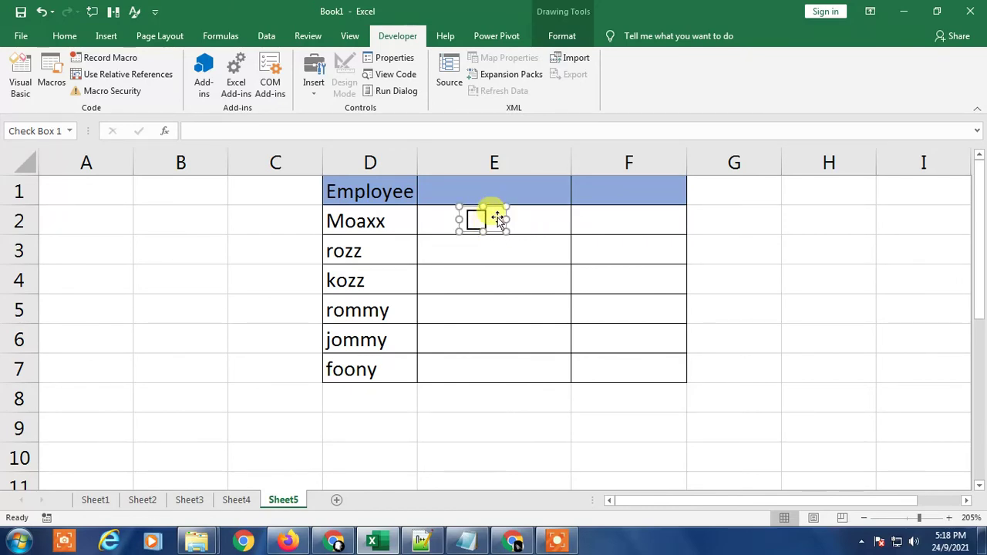
Step: Fill the check box in E2 with red through its Format Control settings
right_click(495, 221)
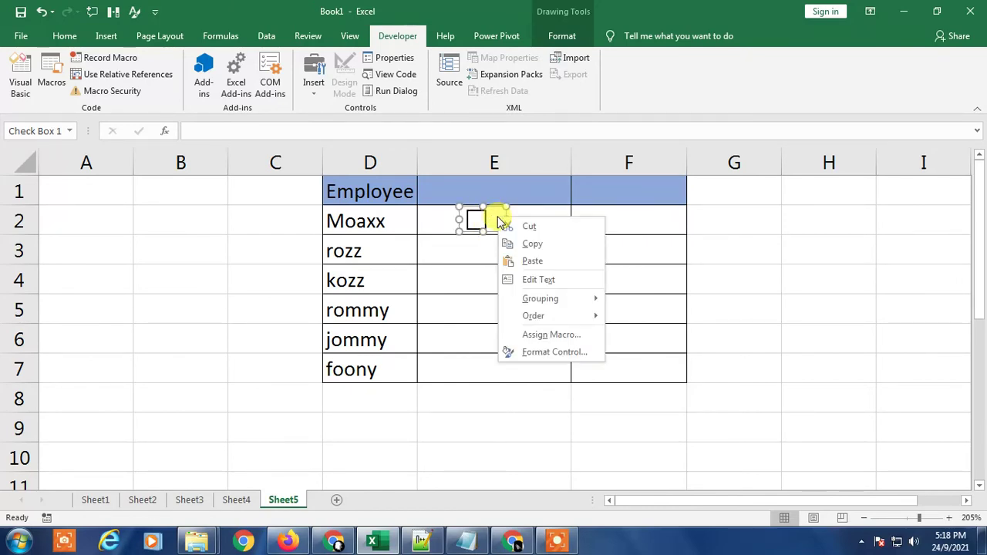
click(555, 353)
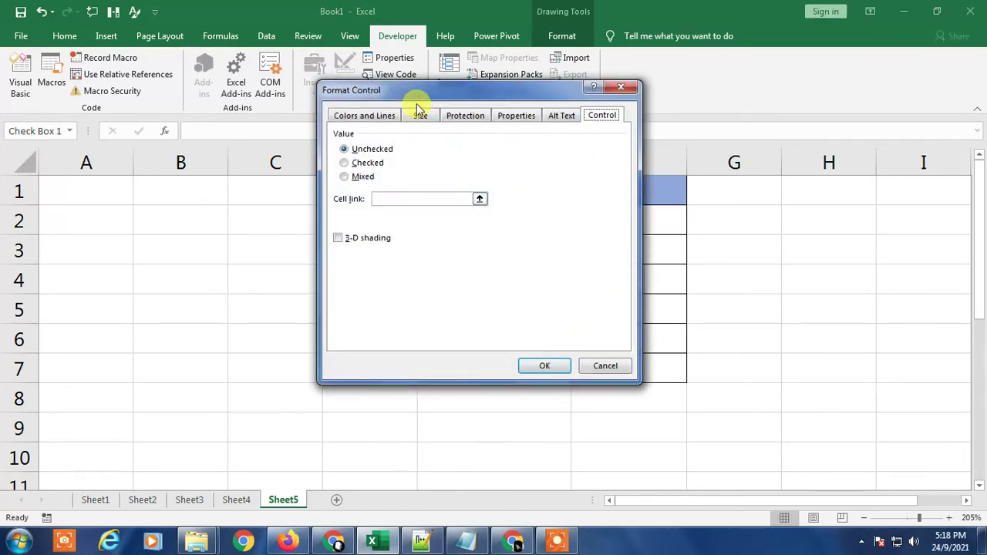
drag(412, 82, 686, 206)
click(629, 233)
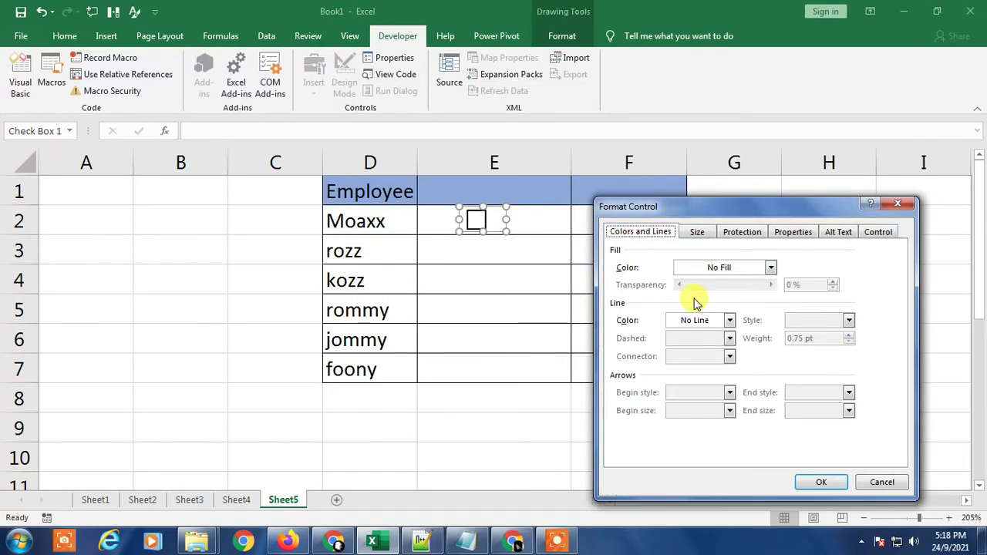
click(772, 267)
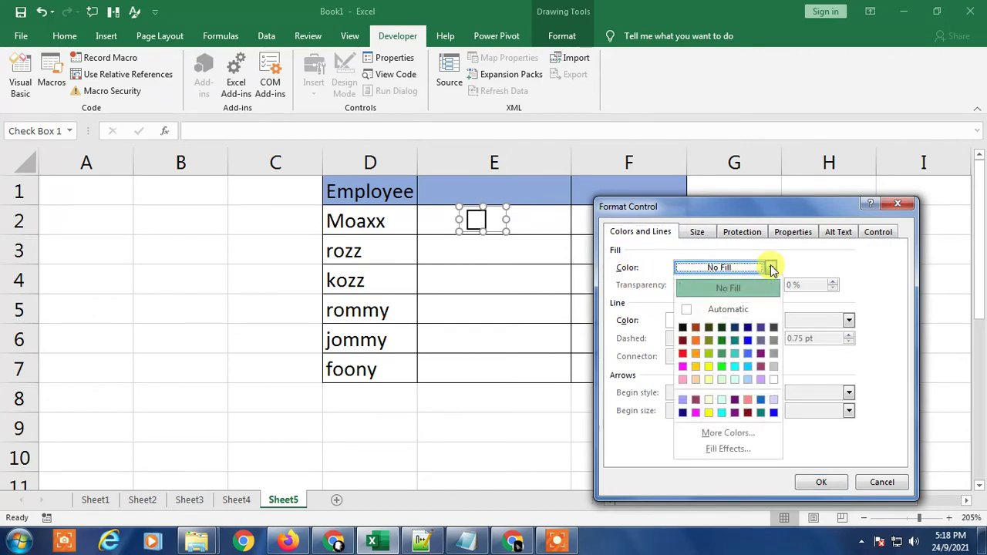
click(682, 355)
click(817, 481)
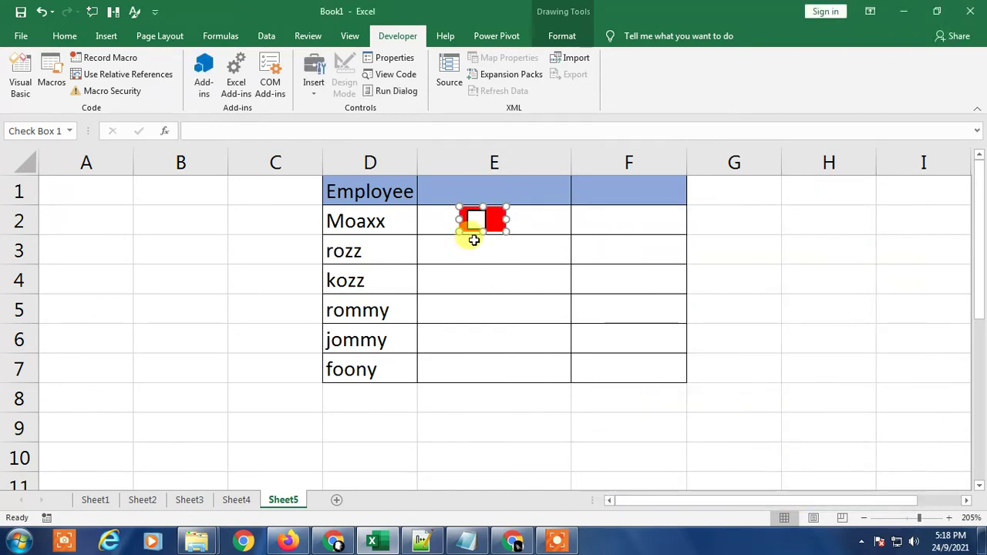
Step: Set the fill colour of the check box in E2 to Automatic and give it a magenta outline
right_click(495, 220)
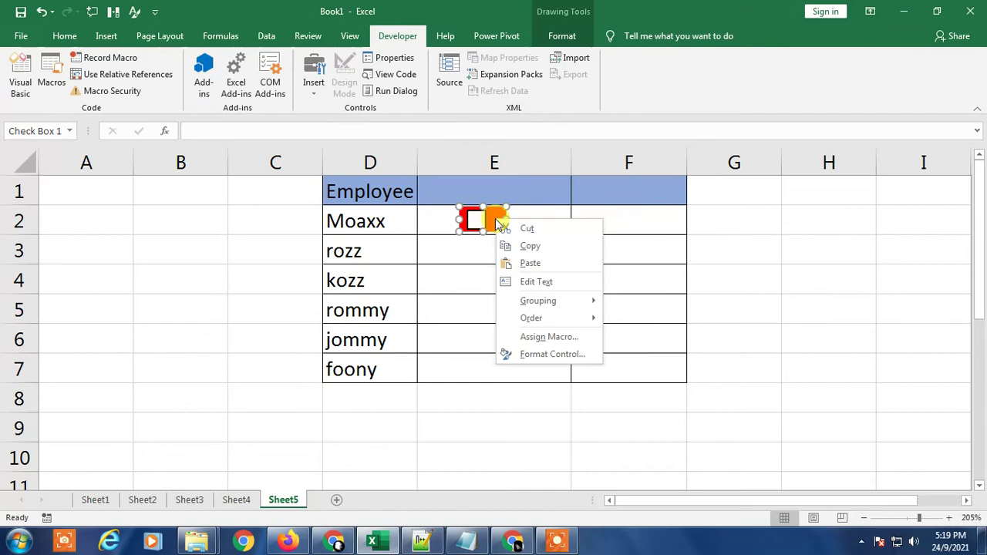
click(538, 352)
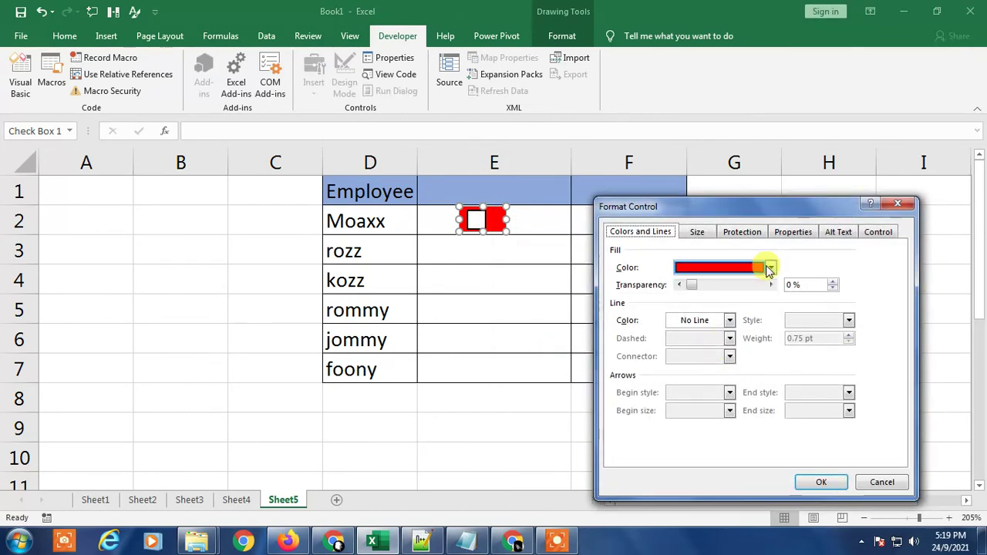
click(770, 268)
click(685, 310)
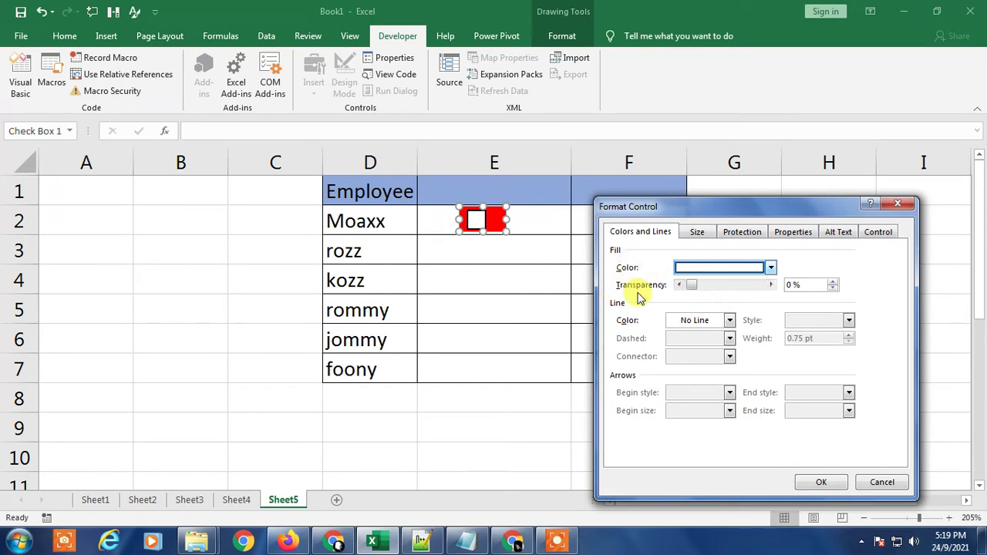
drag(735, 293, 685, 288)
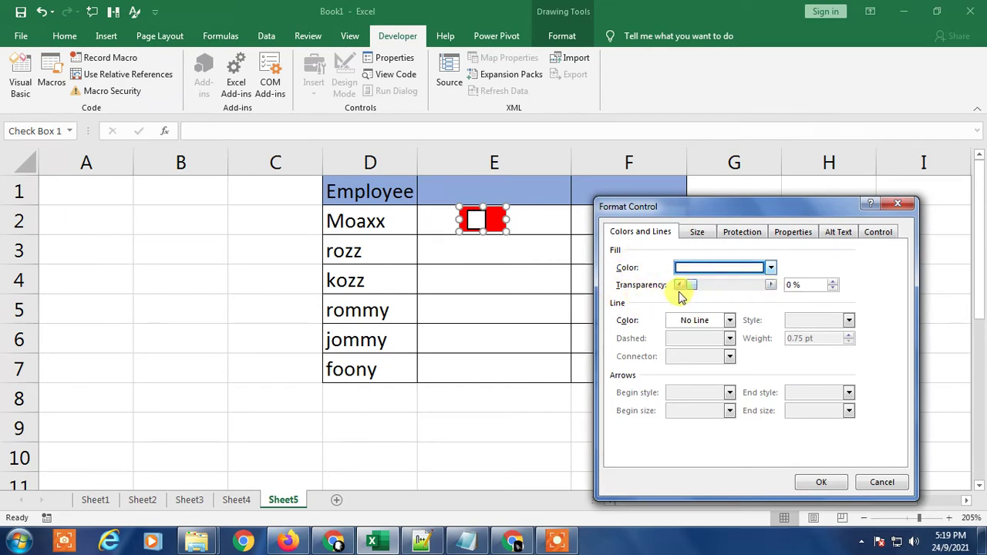
click(729, 320)
click(687, 417)
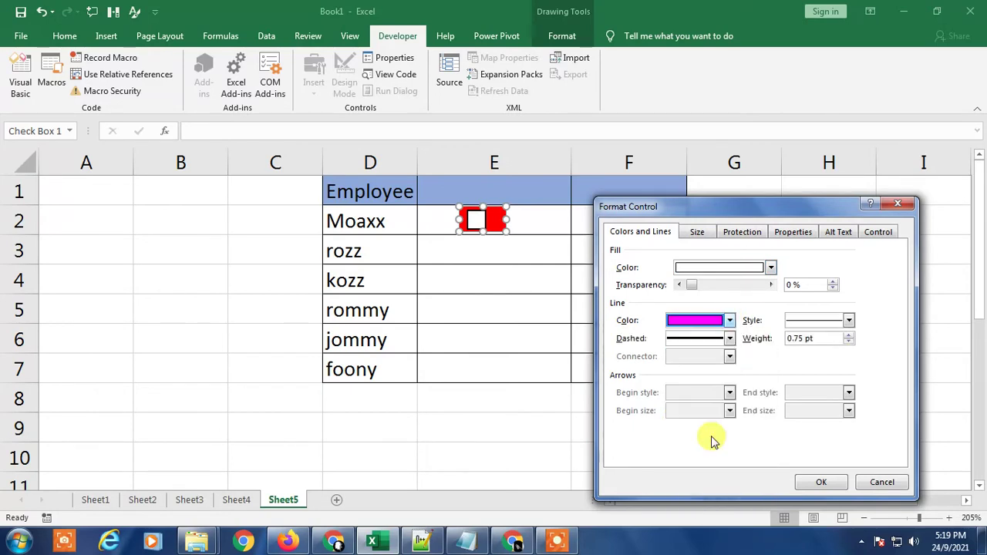
click(819, 481)
click(513, 278)
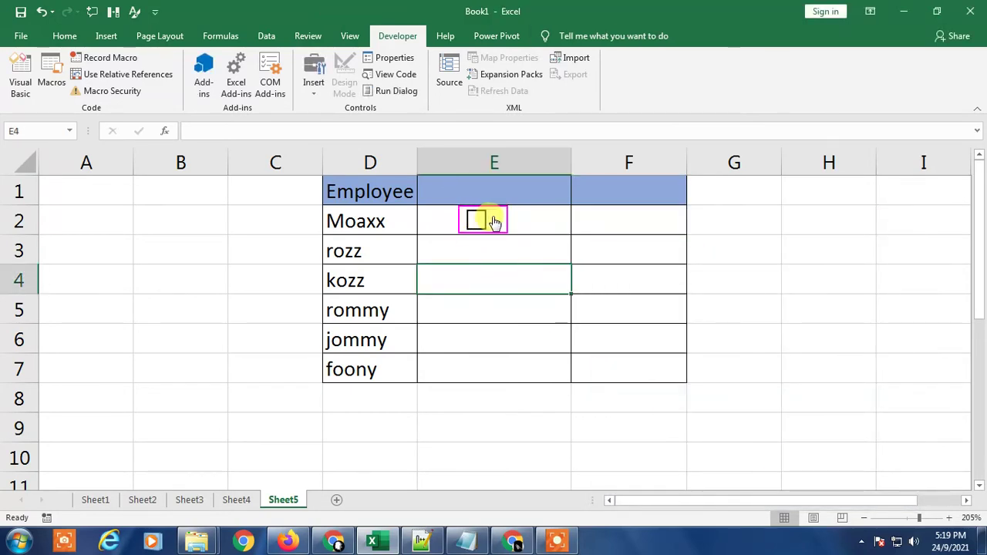
Step: Set the line colour of the check box in E2 to No Line
right_click(481, 221)
click(552, 353)
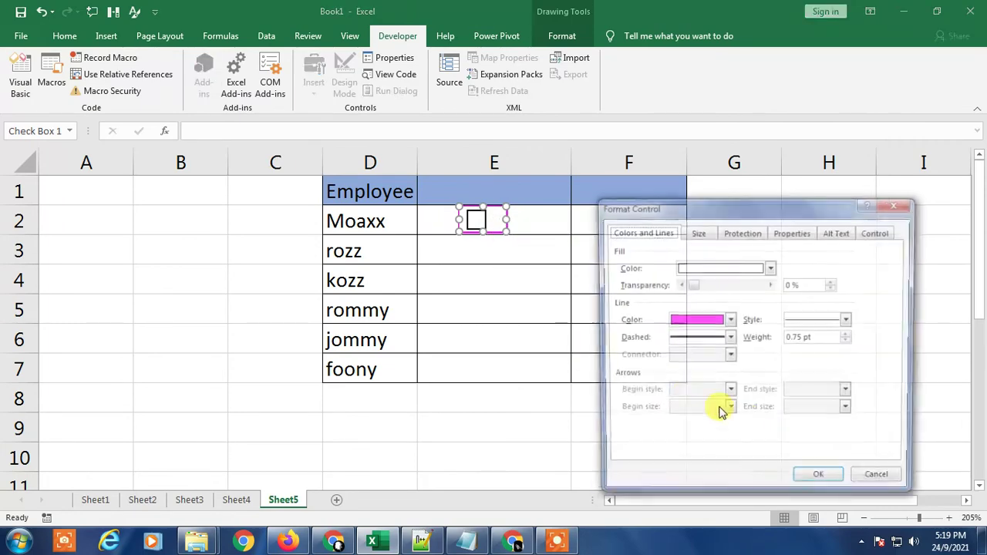
click(727, 321)
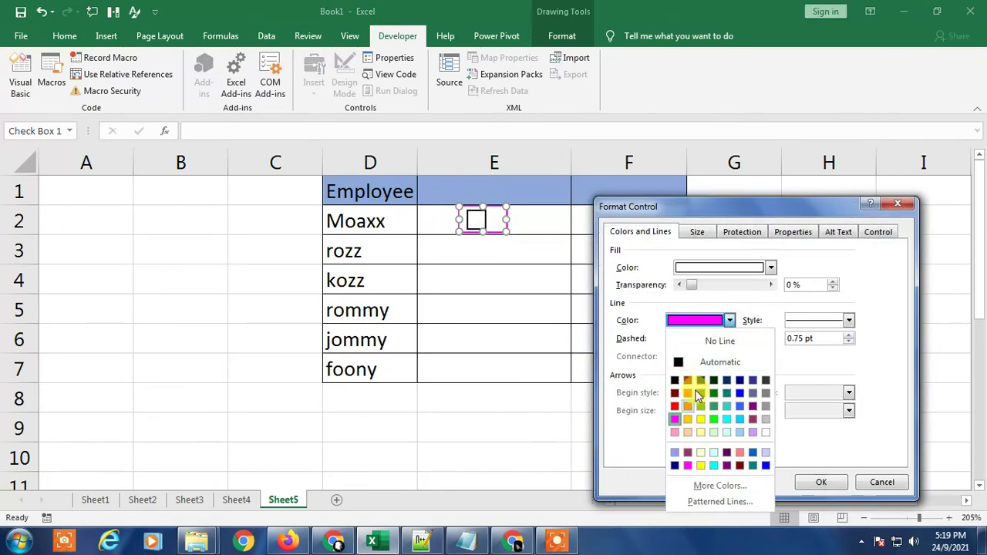
click(724, 342)
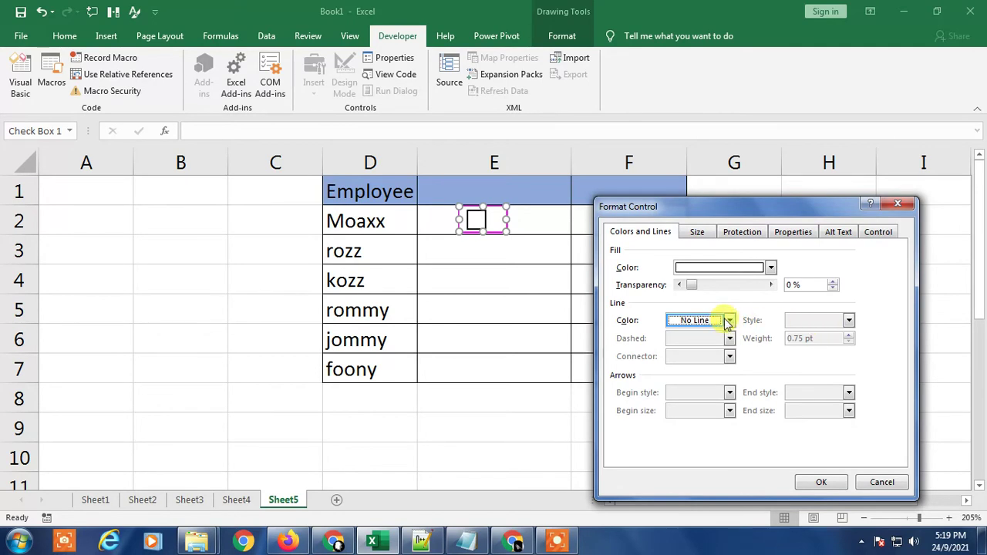
Step: Examine the check box's size, protection, properties, alt text and control settings, toggling Locked and Lock text off and back on
click(695, 232)
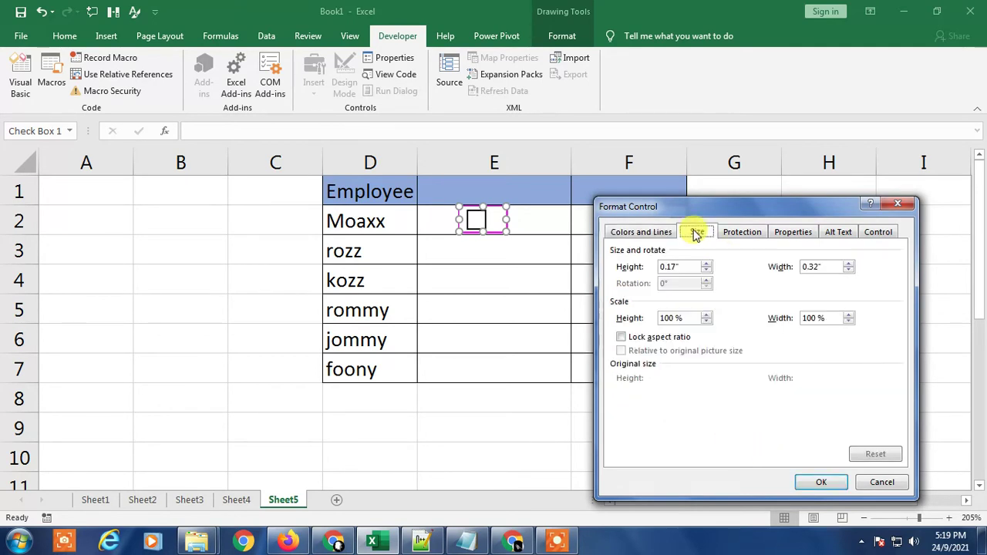
click(739, 233)
click(792, 233)
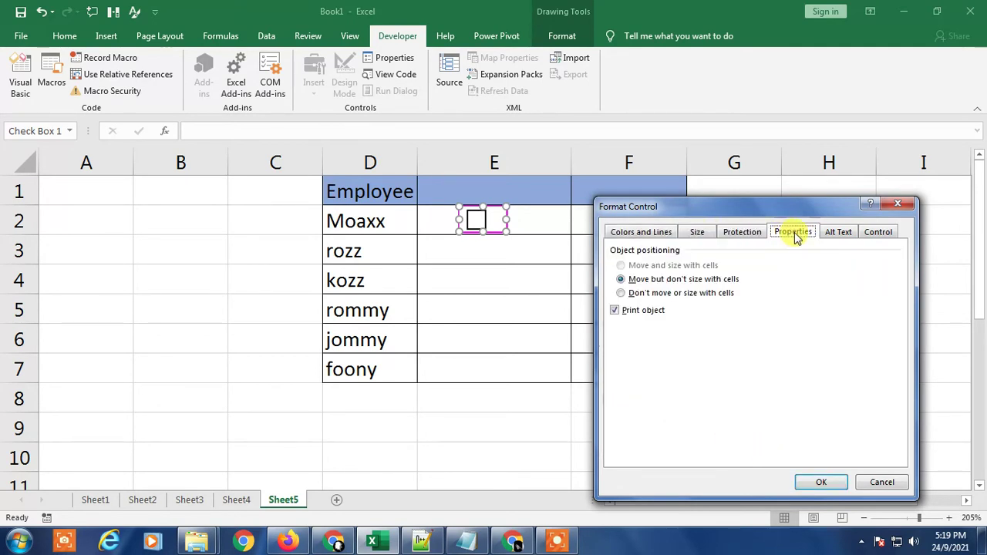
click(742, 232)
click(618, 253)
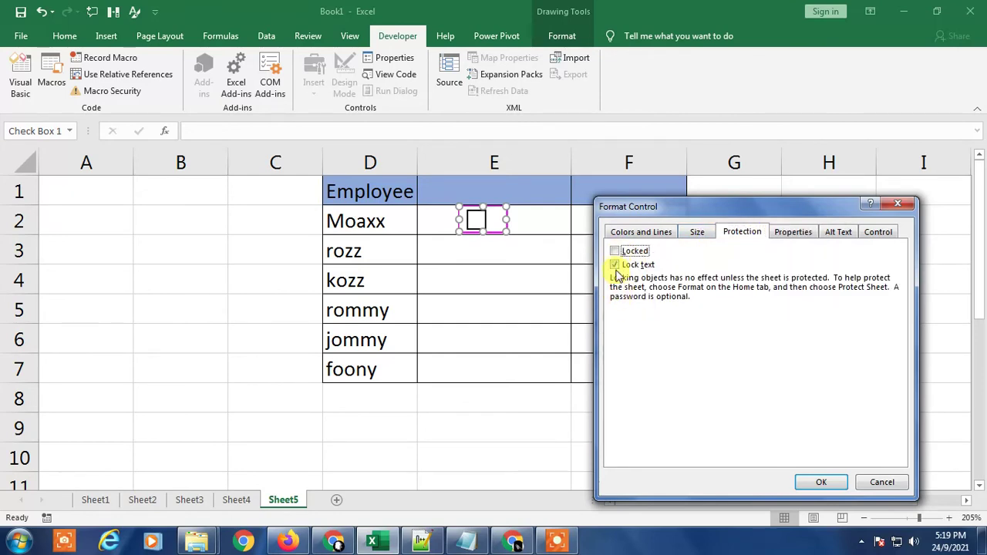
click(616, 266)
click(615, 252)
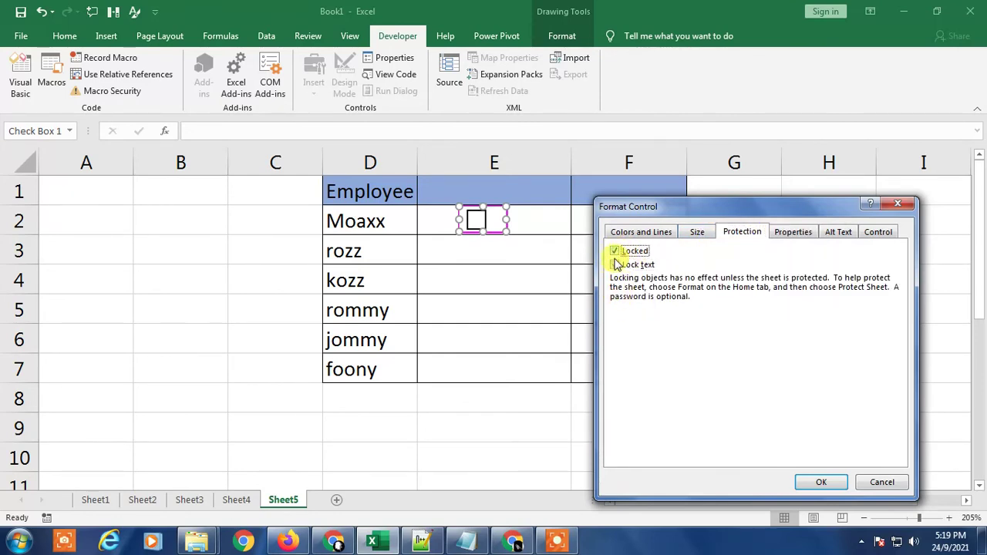
click(616, 265)
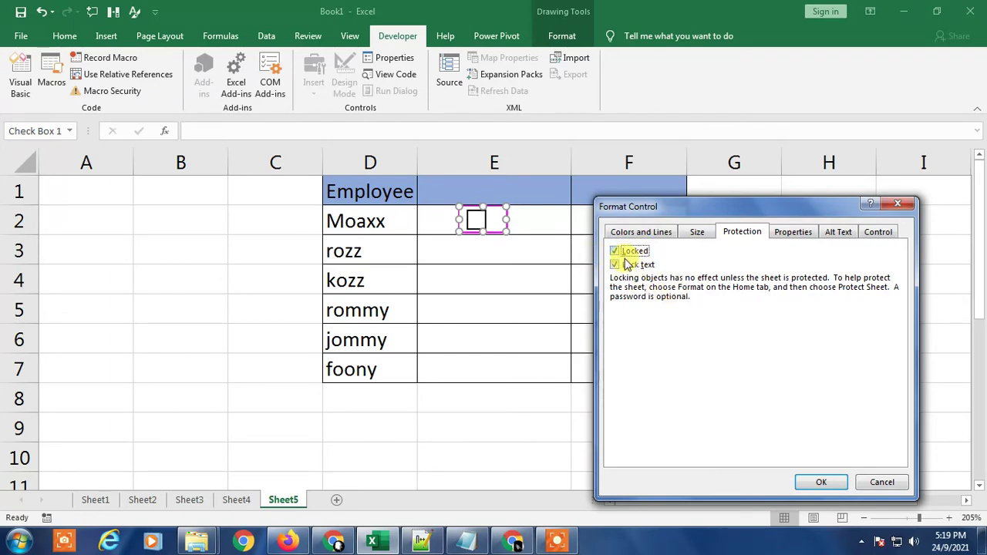
click(840, 232)
click(875, 233)
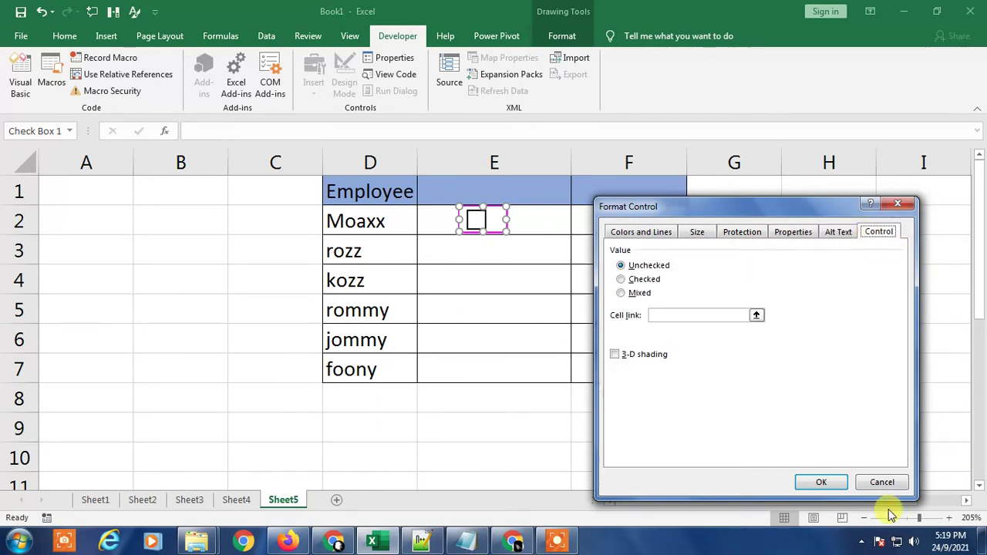
Step: Apply the format changes and test the check box in E2 by ticking it and clearing it again
click(822, 482)
click(493, 269)
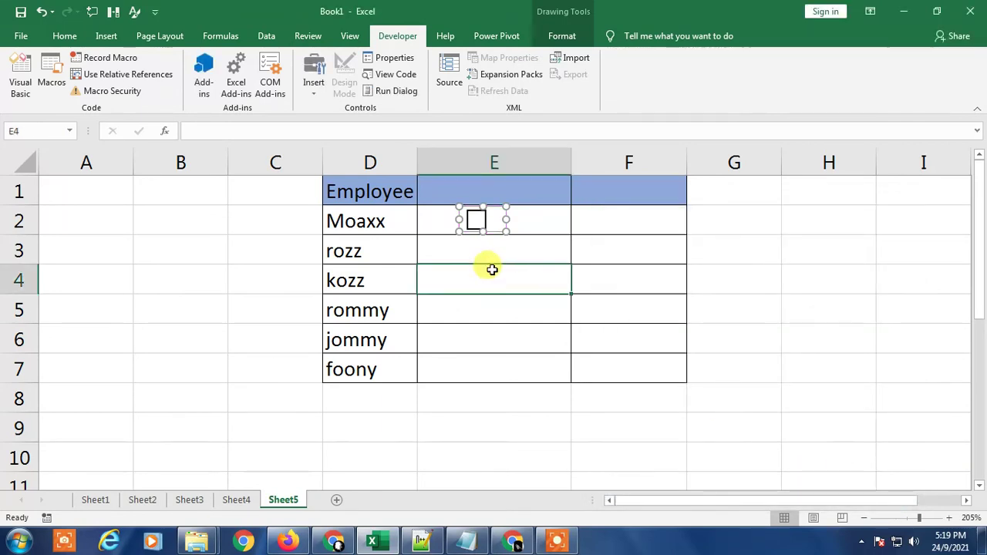
click(477, 220)
click(476, 221)
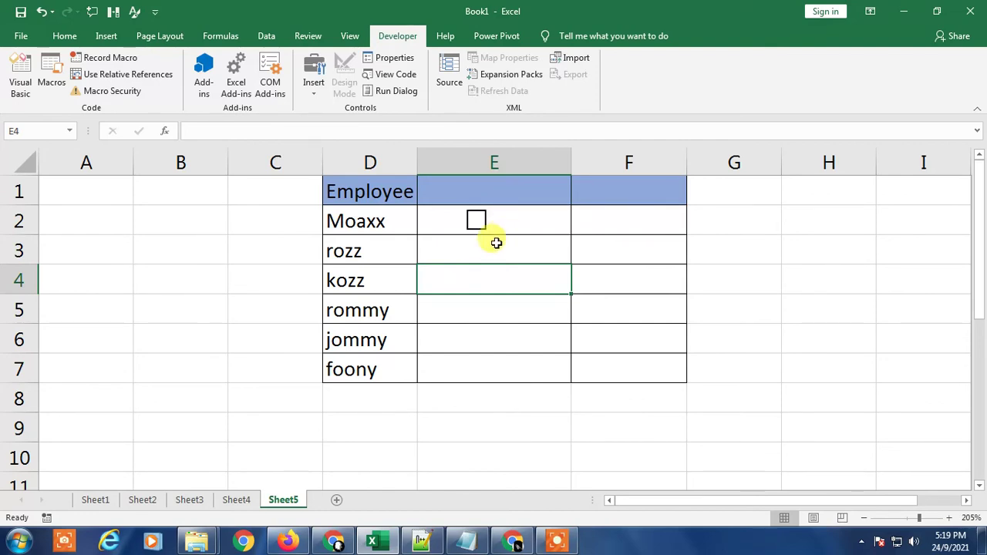
Step: Fill cell E2 with its check box down to E7 so every employee gets one
click(516, 224)
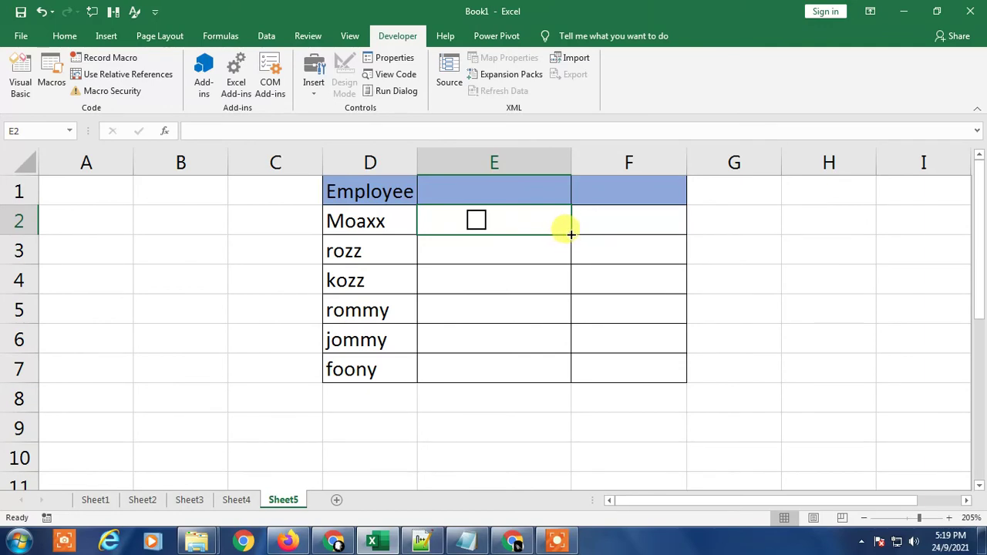
drag(571, 234, 571, 234)
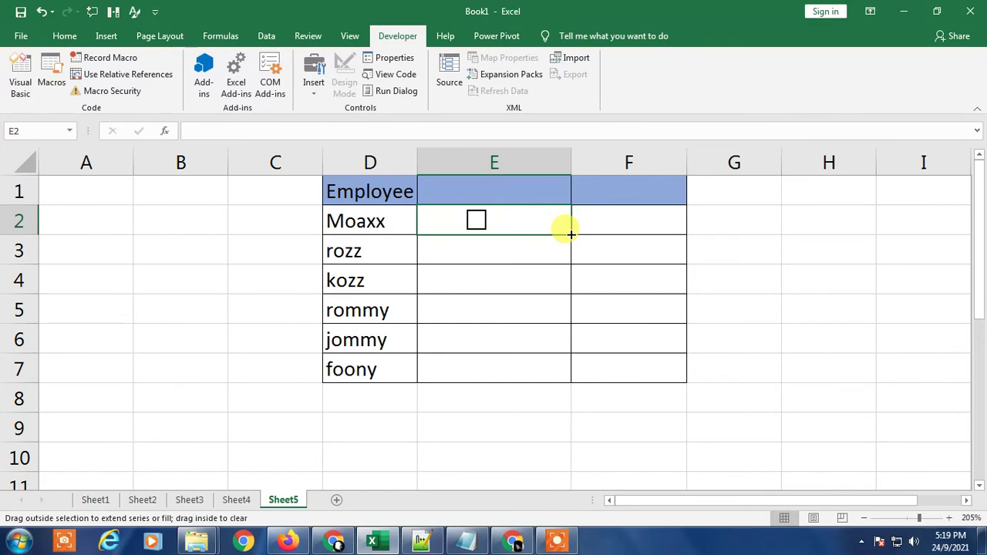
drag(570, 233, 571, 378)
click(556, 308)
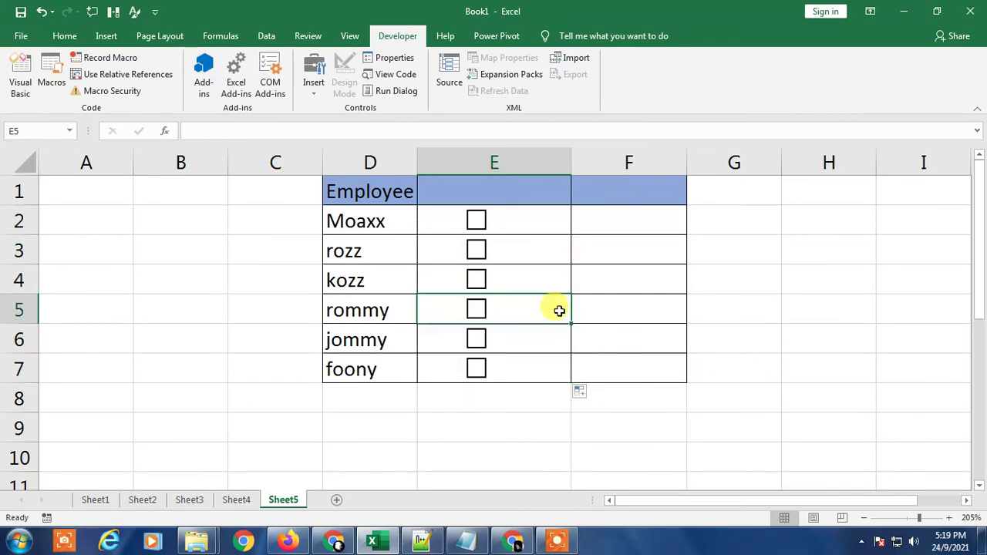
click(510, 244)
click(520, 219)
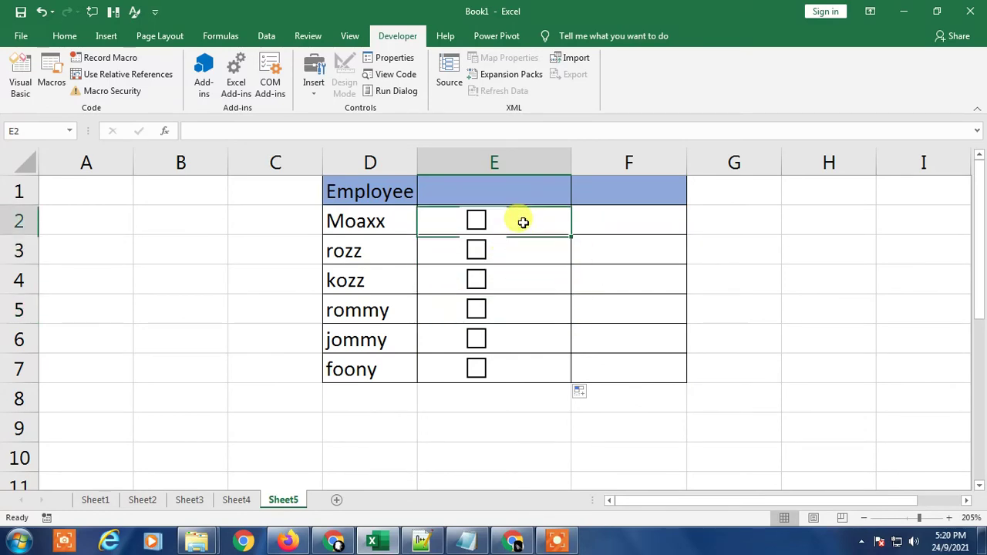
click(540, 271)
click(532, 248)
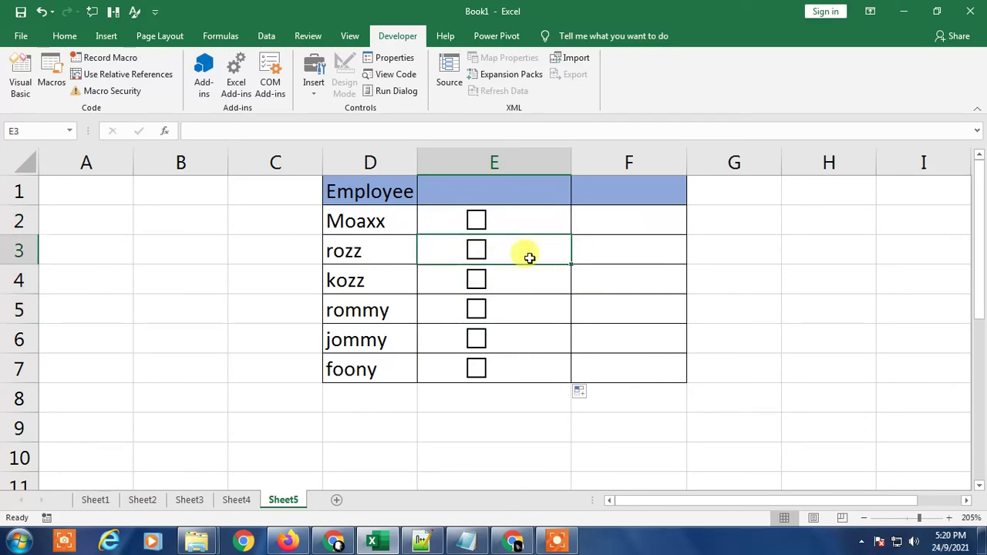
click(526, 311)
Step: Tick the check boxes of all six employees in E2 through E7 to test them
click(477, 341)
click(477, 368)
click(476, 310)
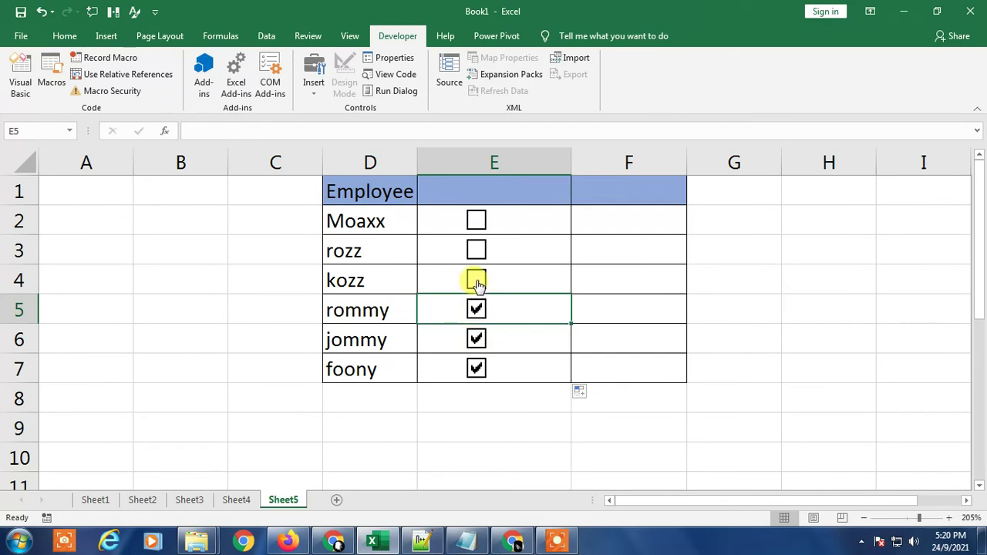
click(476, 280)
click(476, 251)
click(476, 221)
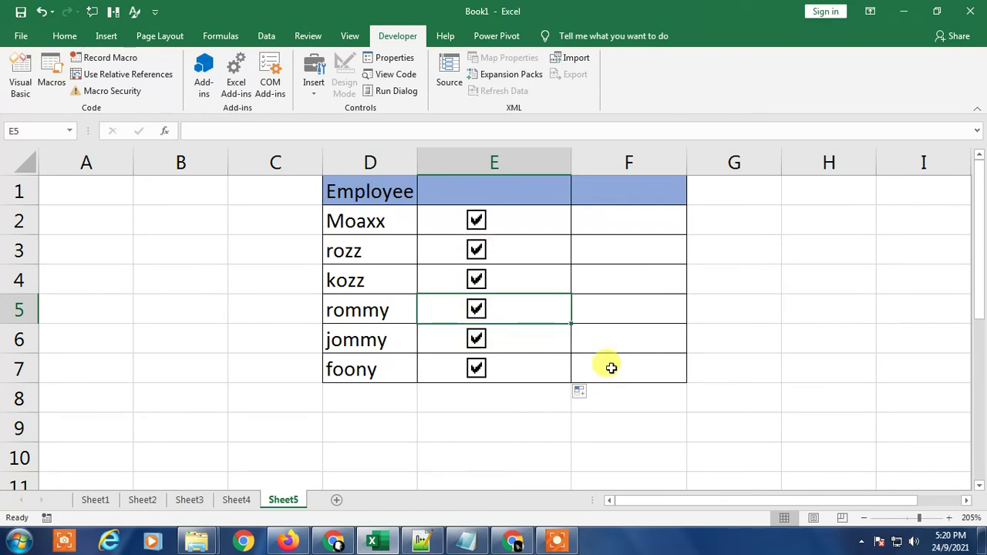
click(520, 214)
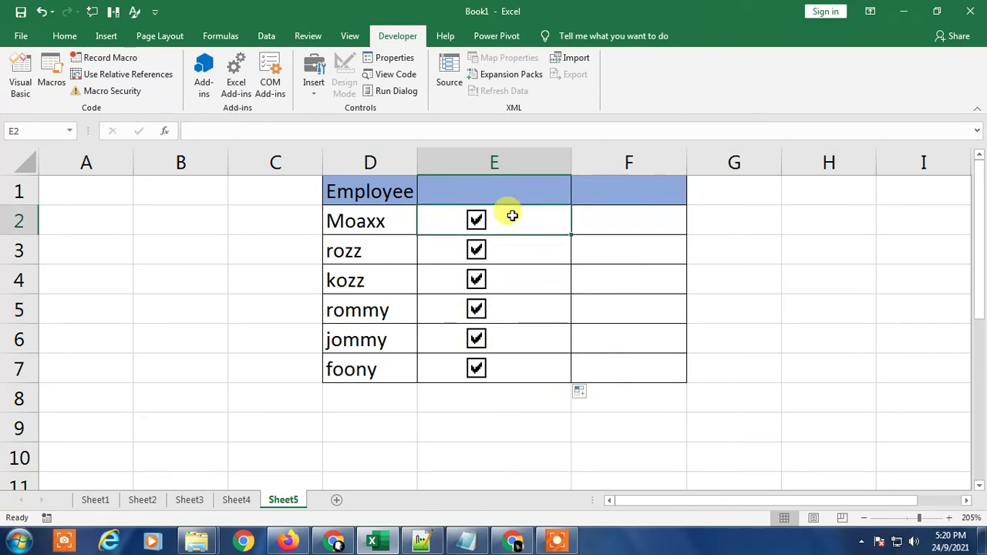
right_click(513, 216)
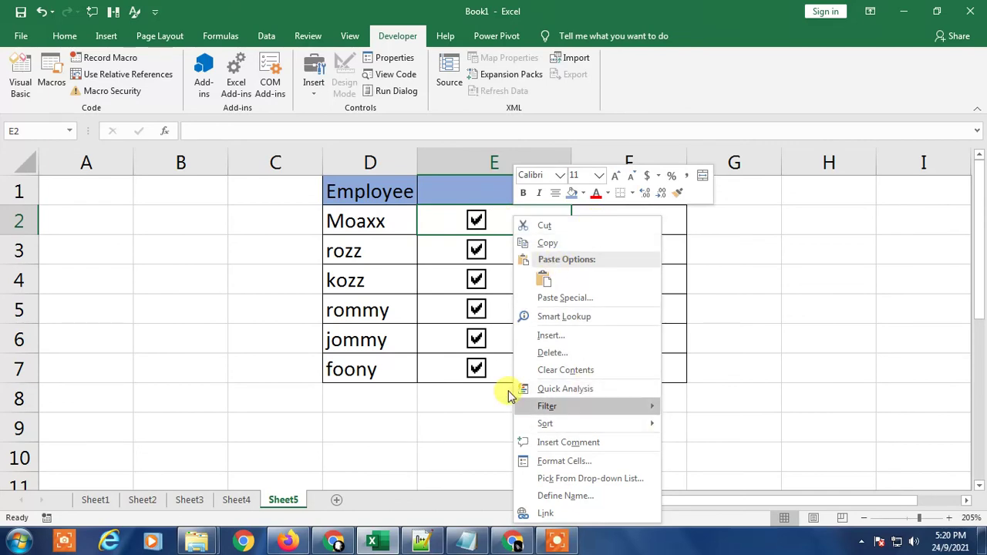
click(551, 226)
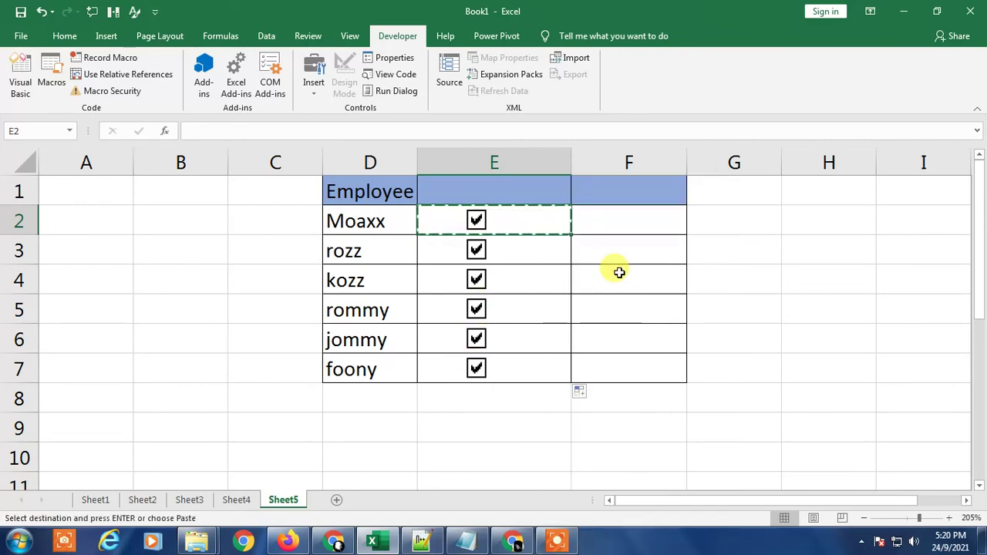
key(Escape)
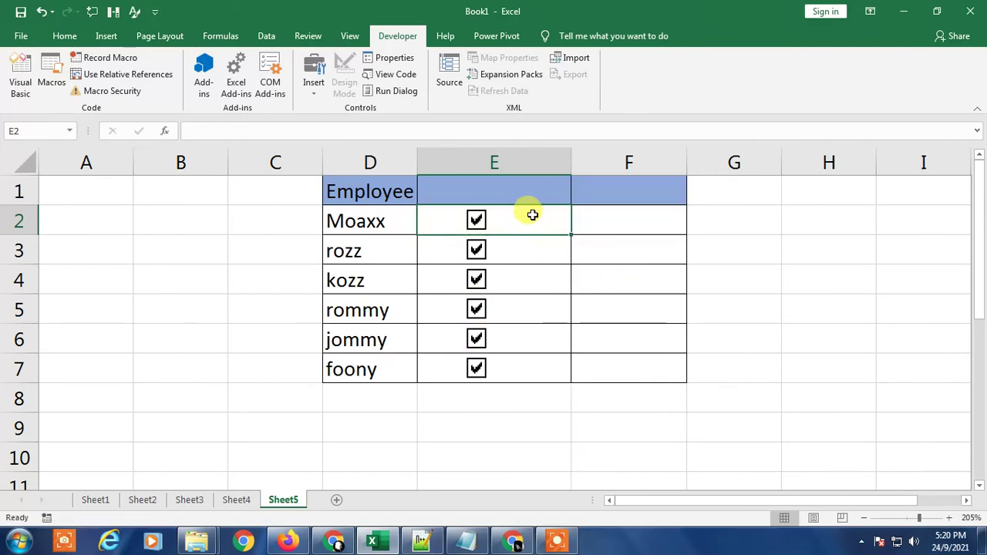
Step: Clear all six ticked check boxes in E2 through E7
click(476, 221)
click(477, 251)
click(476, 281)
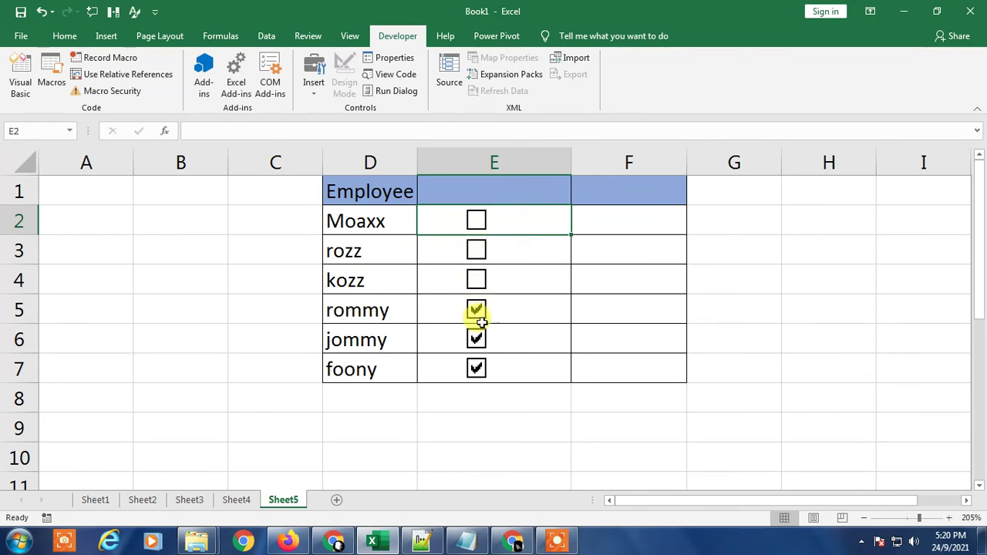
click(476, 309)
click(477, 339)
click(477, 369)
click(543, 387)
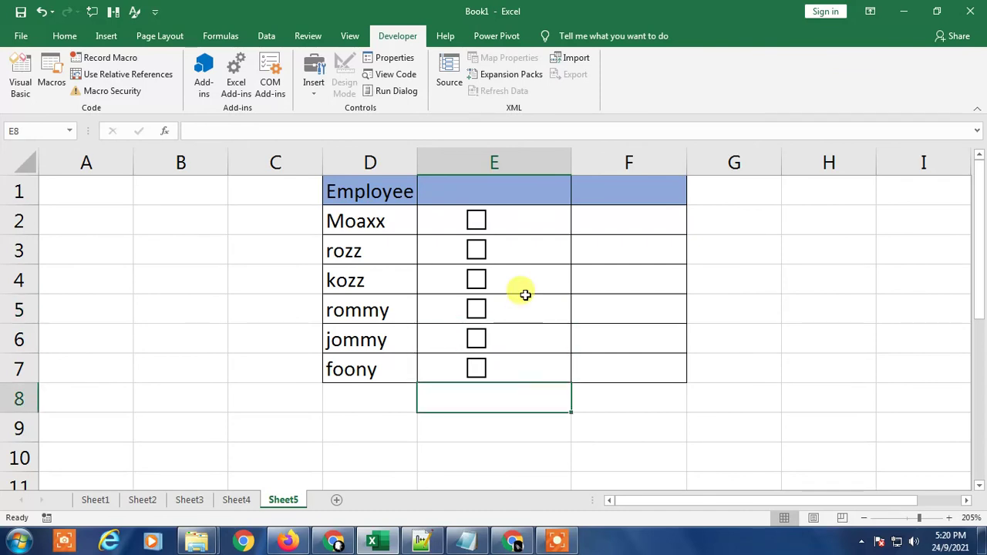
right_click(512, 221)
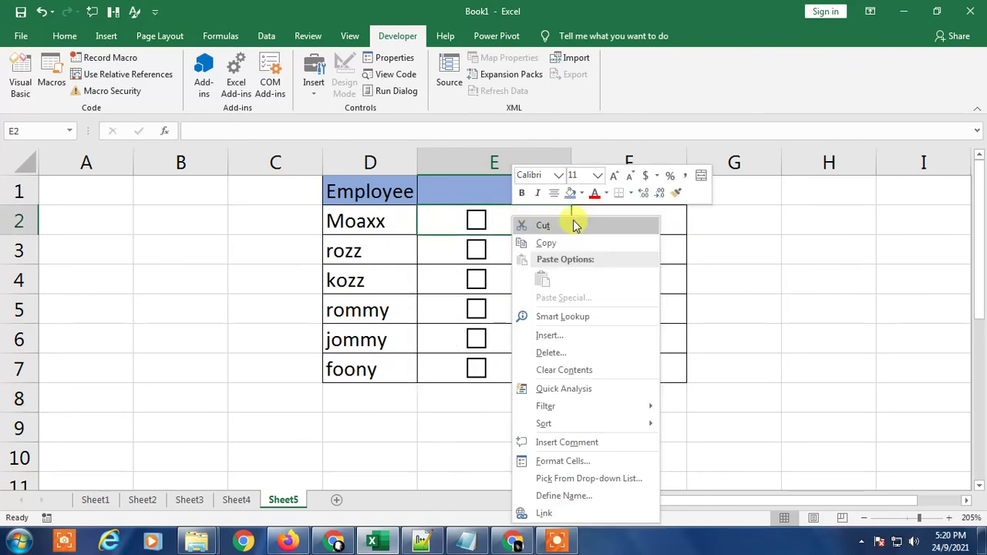
click(544, 225)
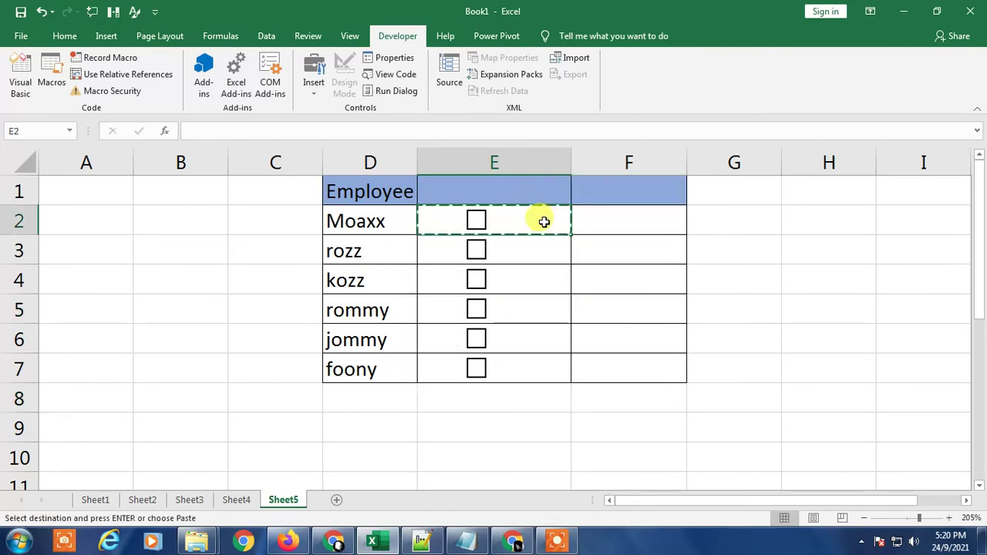
key(Escape)
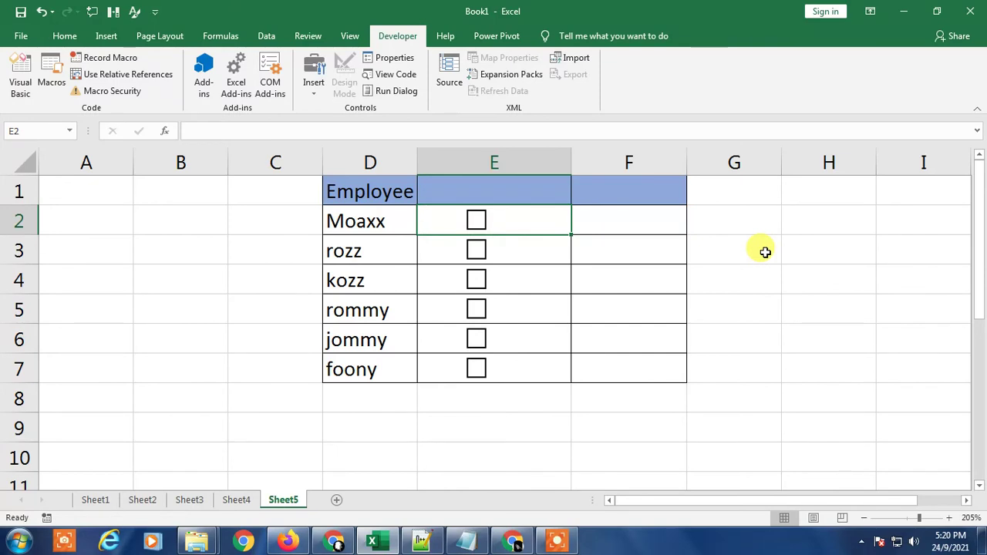
key(ctrl+z)
click(533, 270)
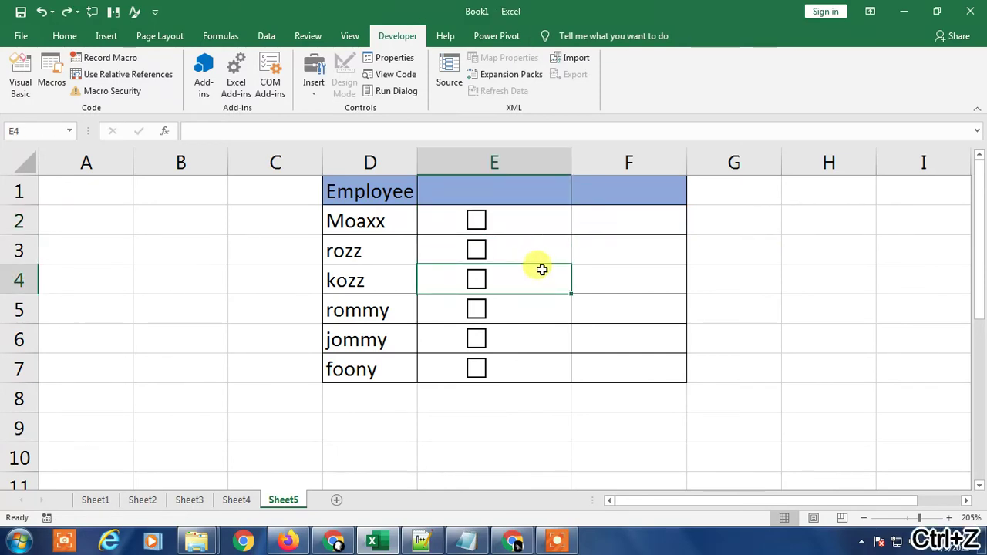
Step: Remove the first employee's check box from cell E2 by cutting the control itself
click(479, 222)
right_click(494, 220)
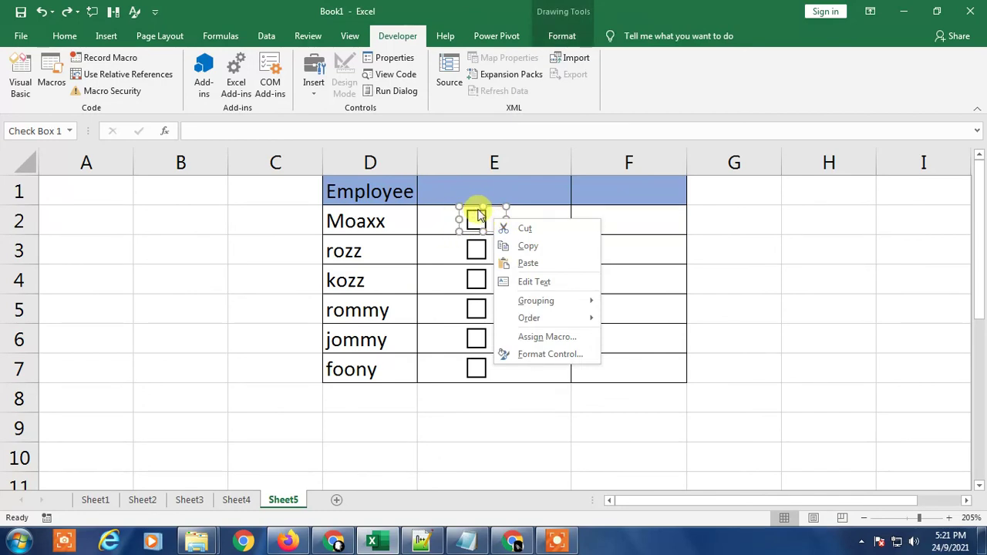
click(544, 228)
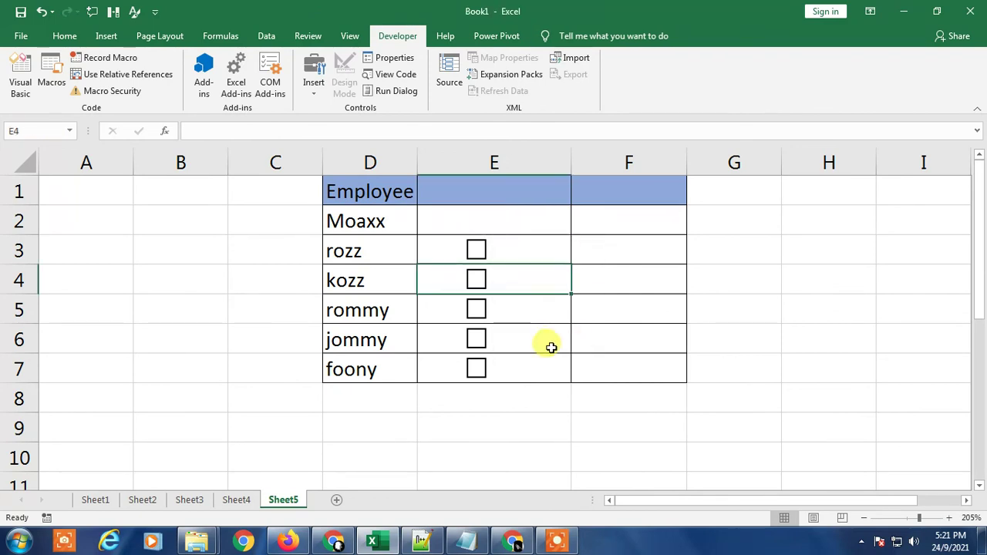
Step: Cut the check box controls out of cells E3 and E4 to remove them from the sheet
click(496, 255)
click(492, 258)
click(480, 253)
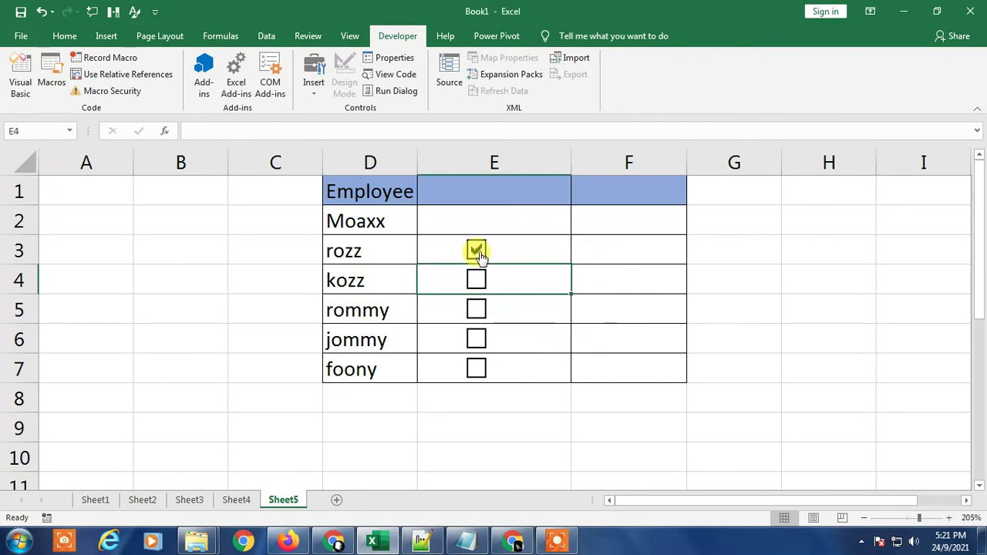
right_click(479, 255)
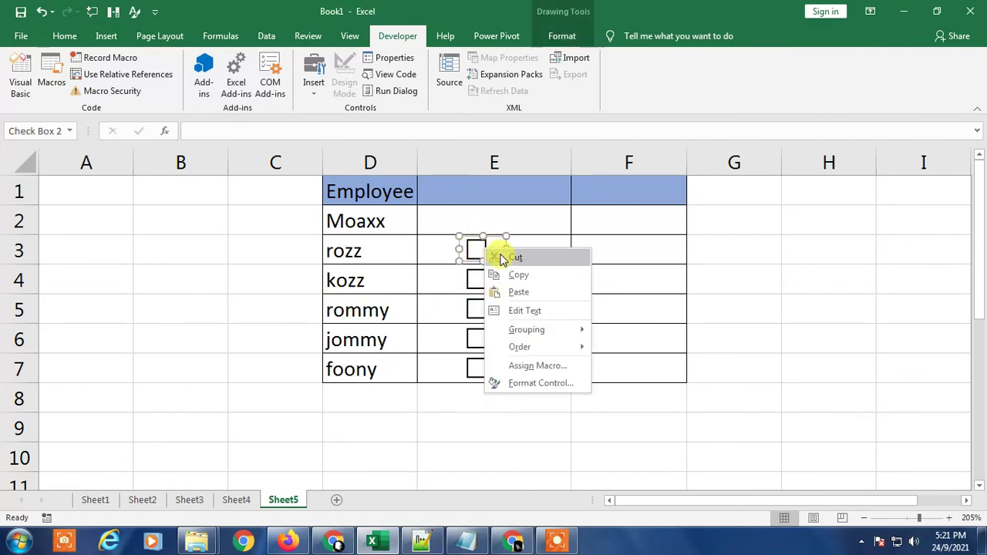
click(498, 266)
right_click(477, 280)
click(503, 294)
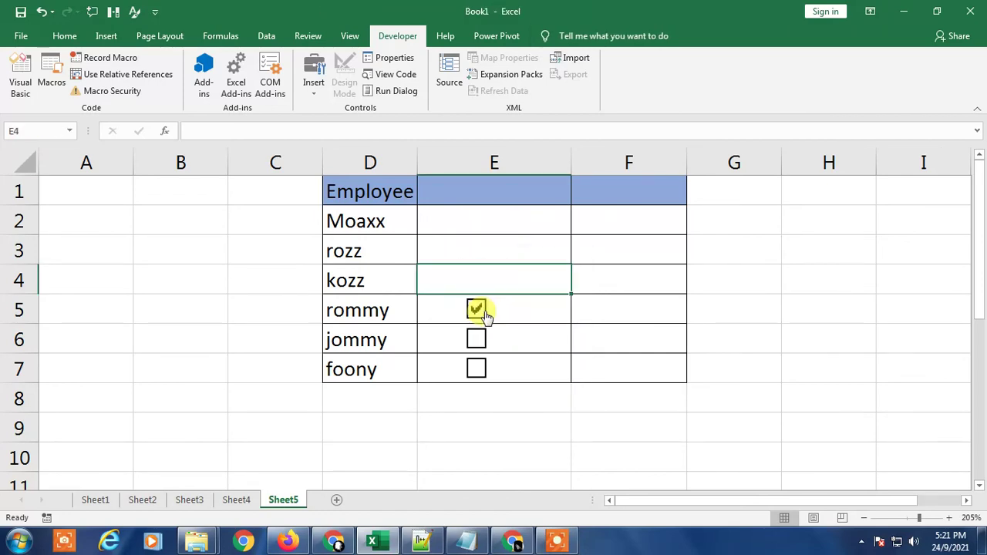
Step: Select the check box control in cell E5 without toggling it, and show the Windows desktop
ctrl+click(481, 311)
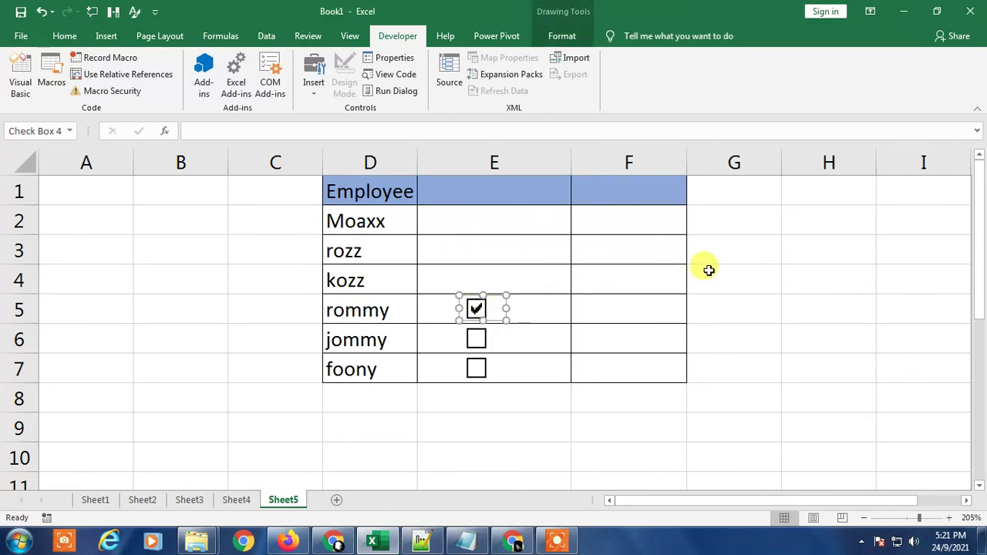
key(super+d)
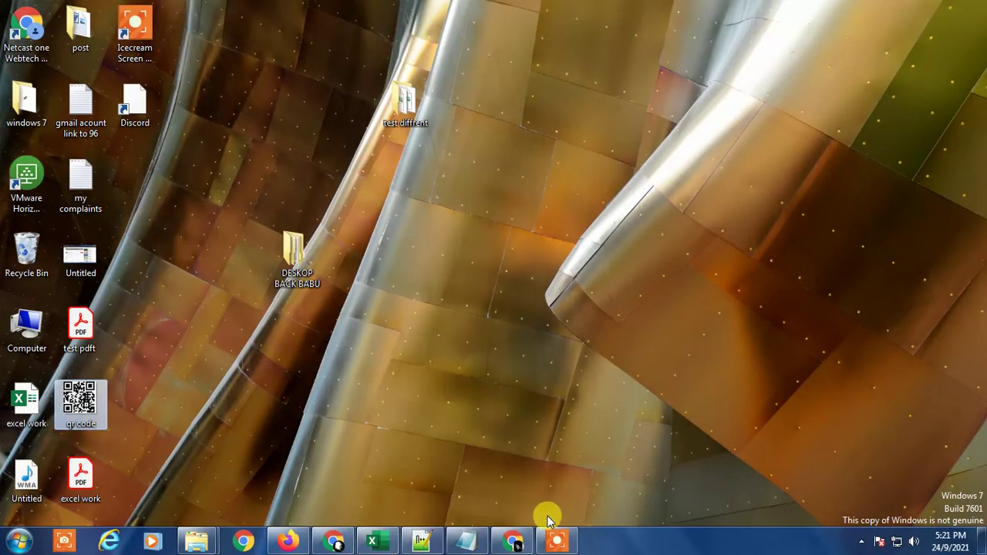